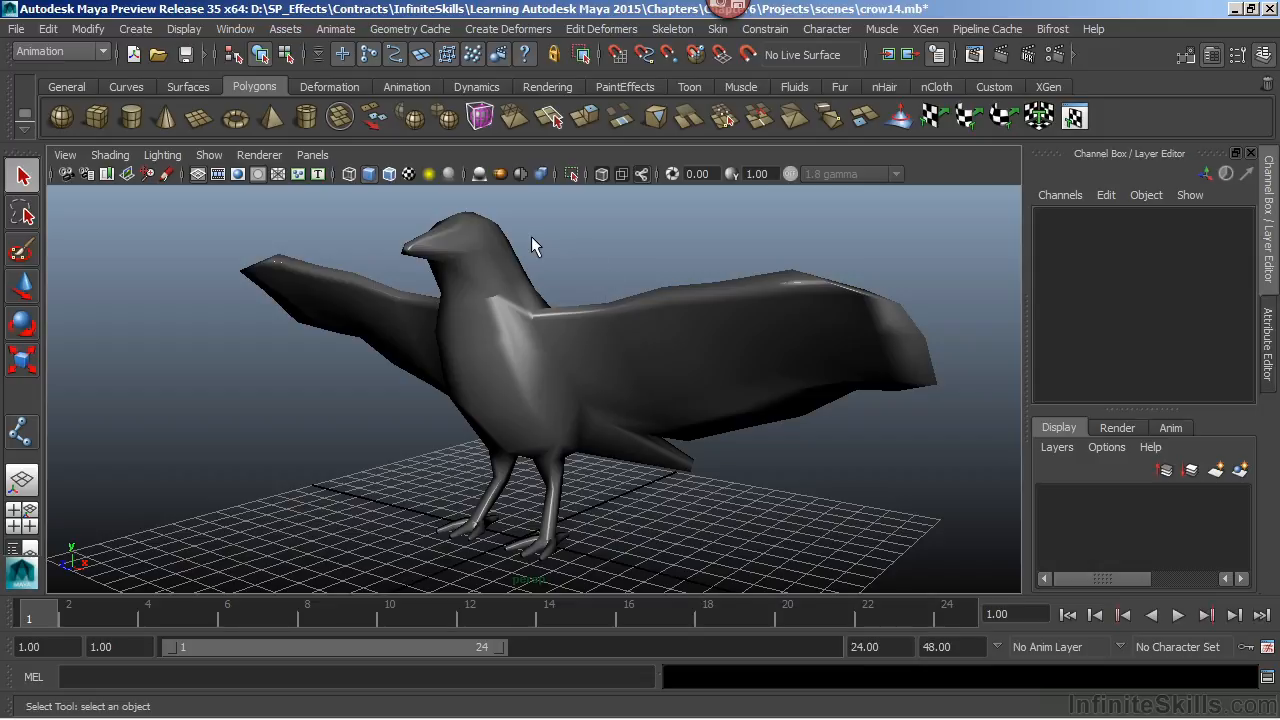
- Show the side view full size and frame the whole crow in it
key("space")
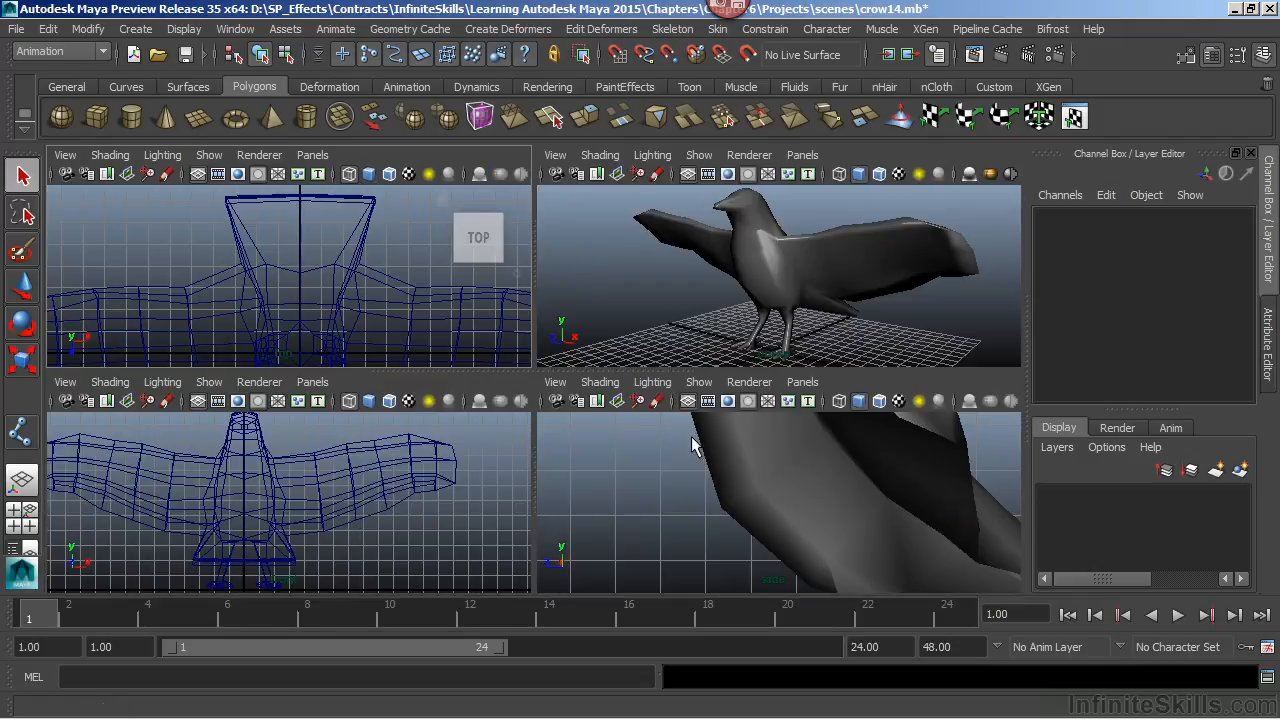
key("space")
right_click_drag(744, 316, 360, 343, "alt")
middle_click_drag(438, 349, 480, 371, "alt")
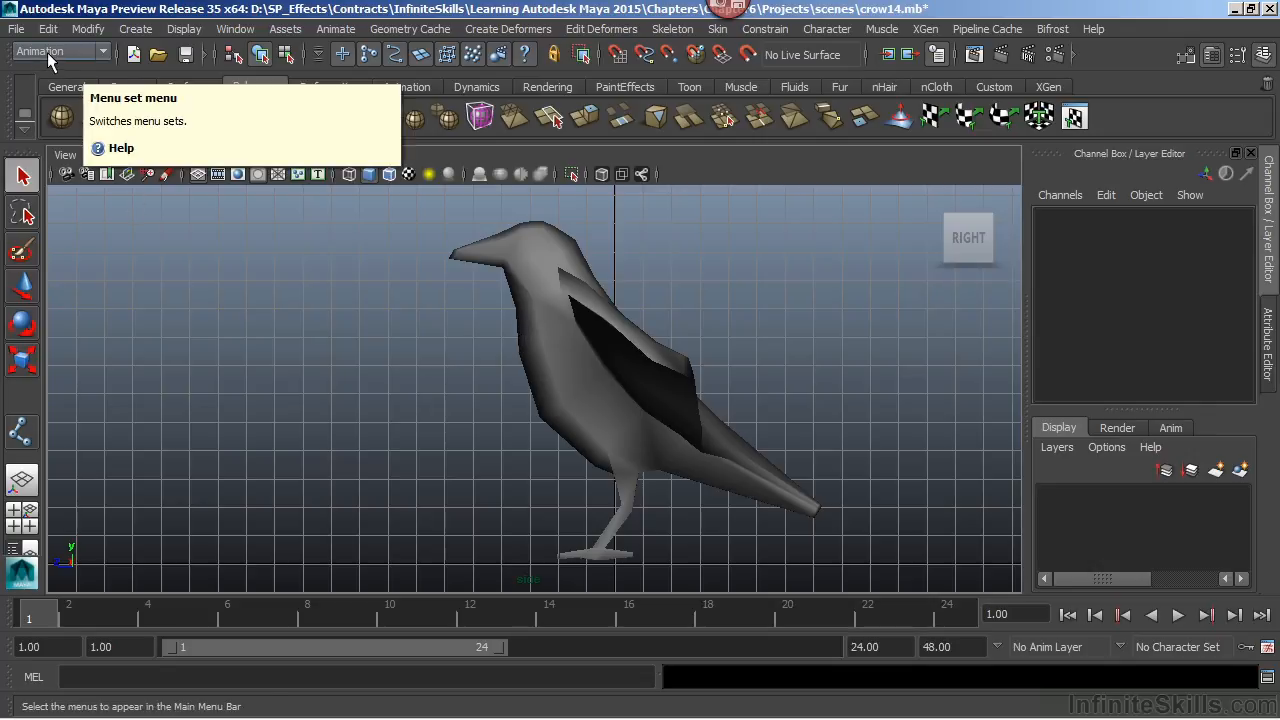
- Using the Joint Tool with symmetry off, place the root joint in the crow's lower body above the legs and display joints in X-ray
left_click(670, 31)
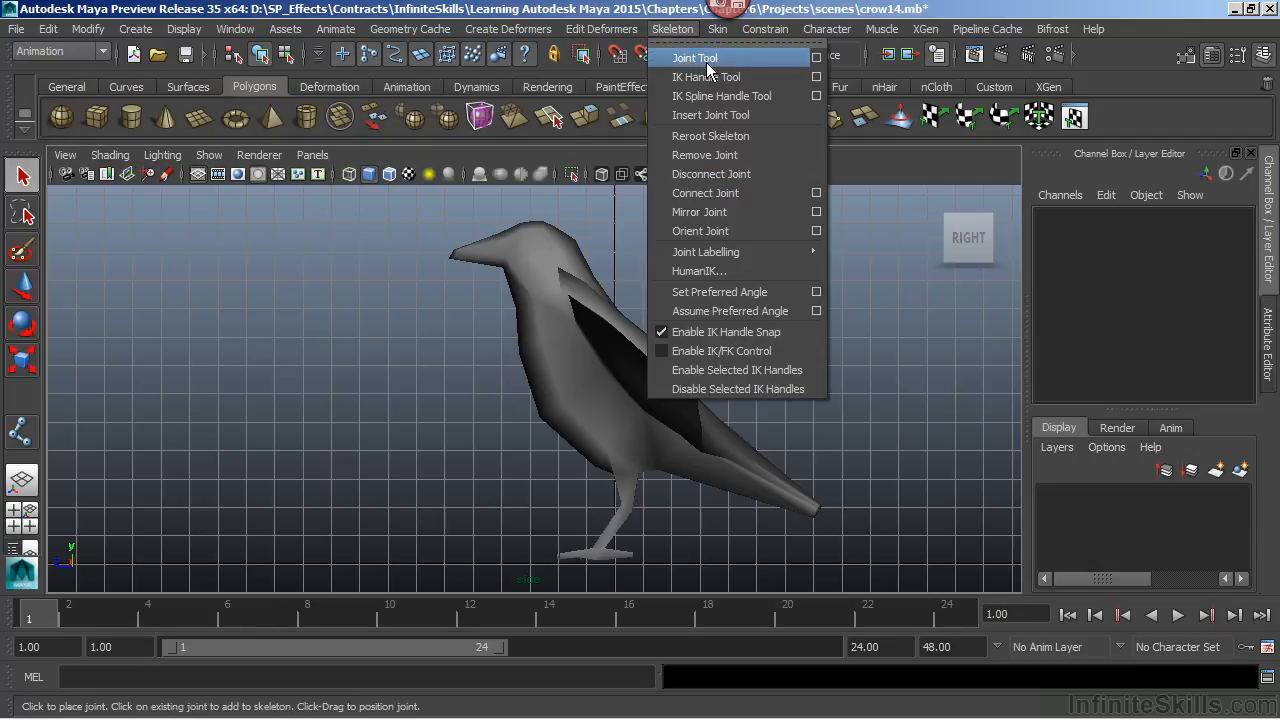
left_click(817, 58)
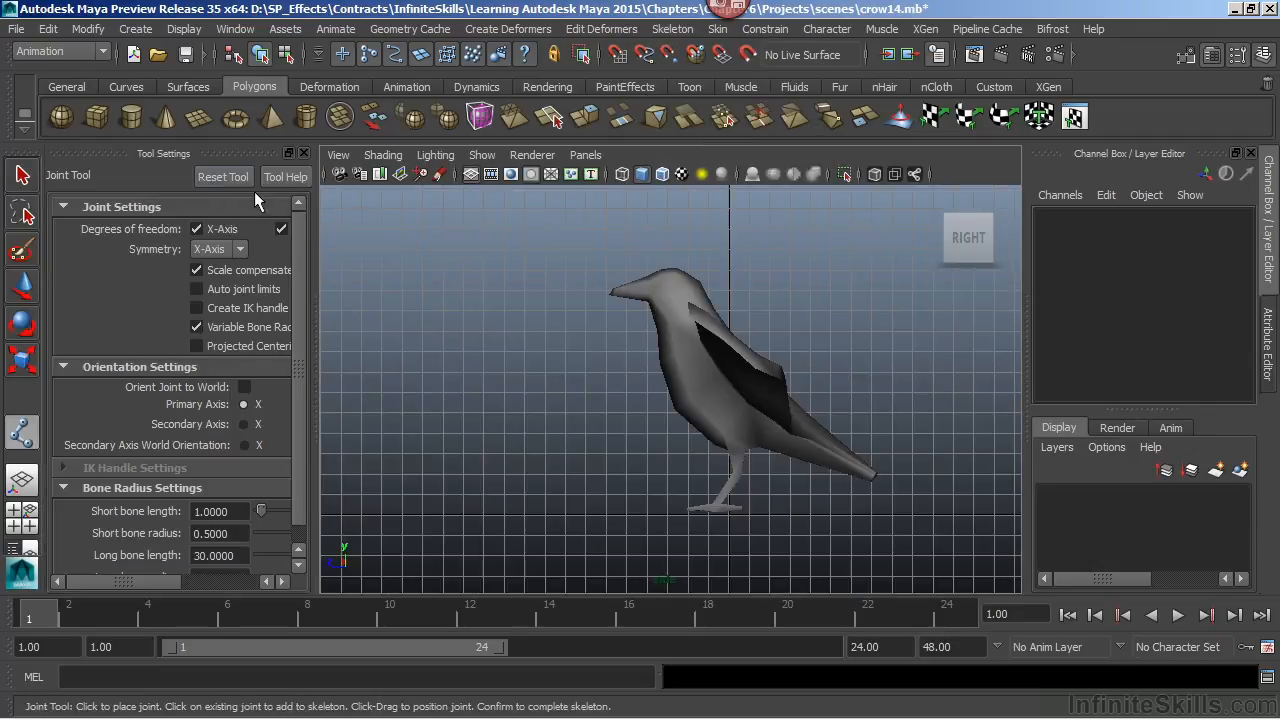
left_click(304, 153)
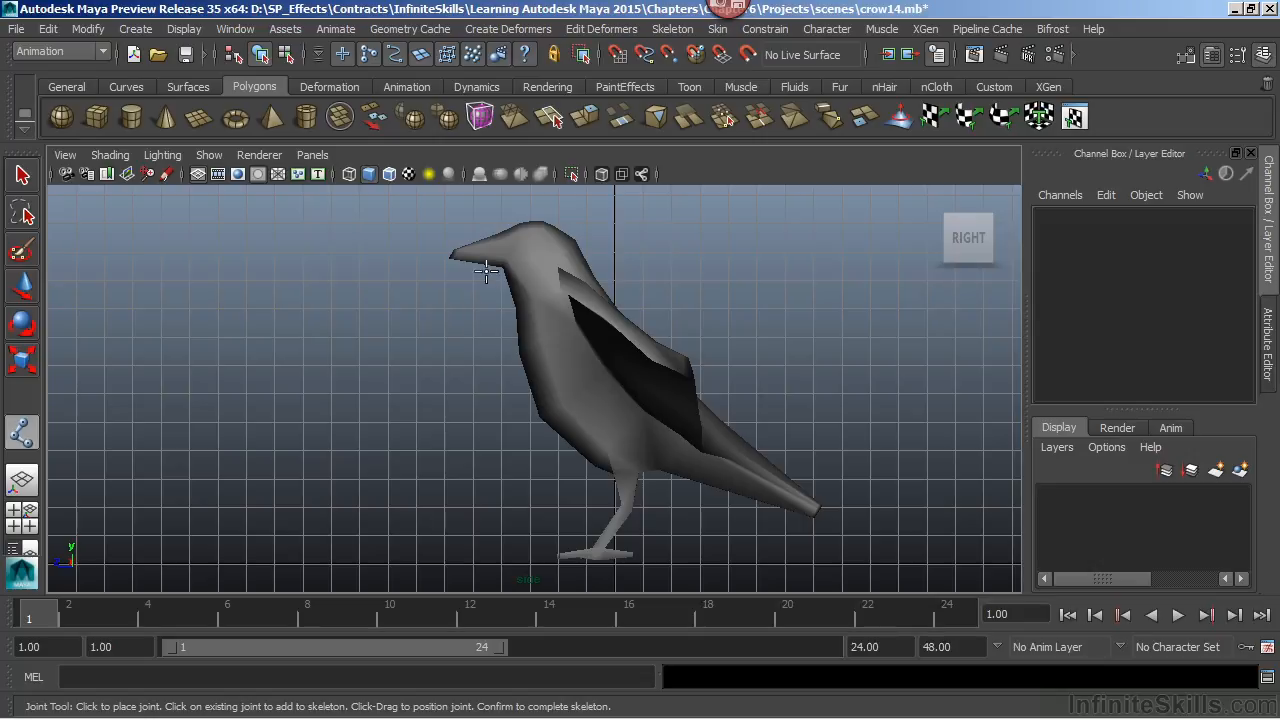
middle_click_drag(537, 403, 557, 406, "alt")
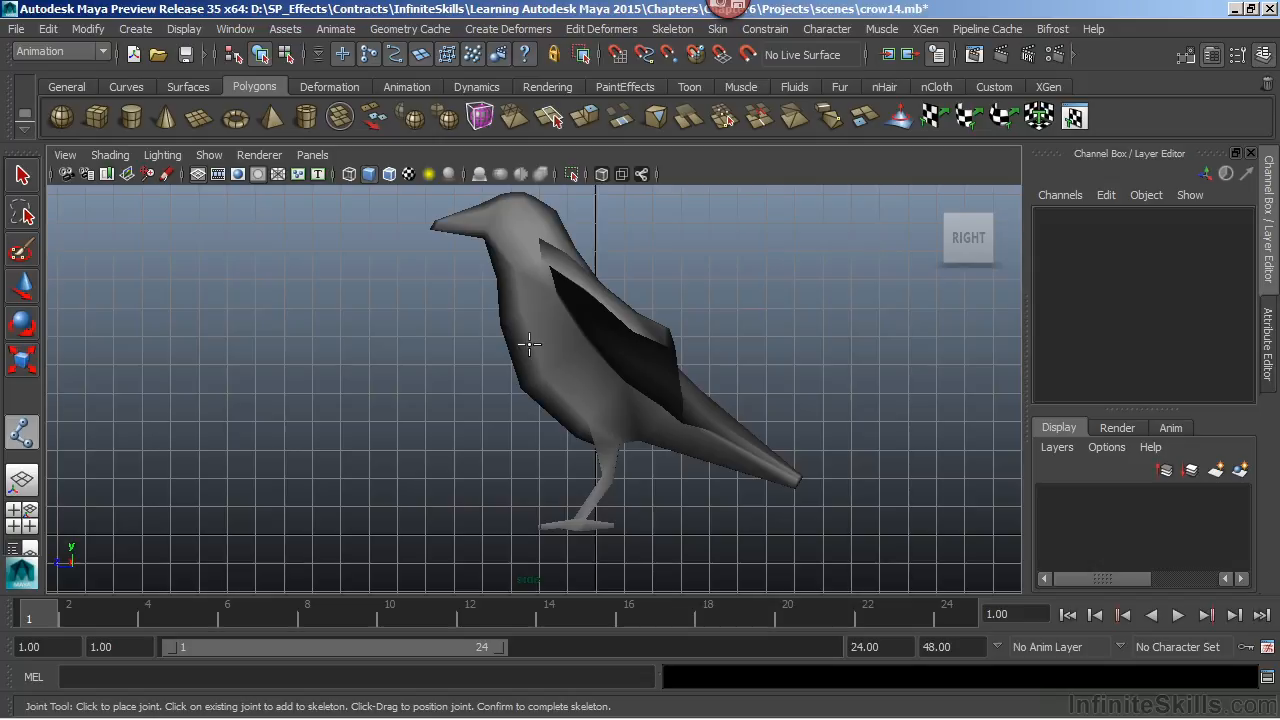
left_click(599, 414)
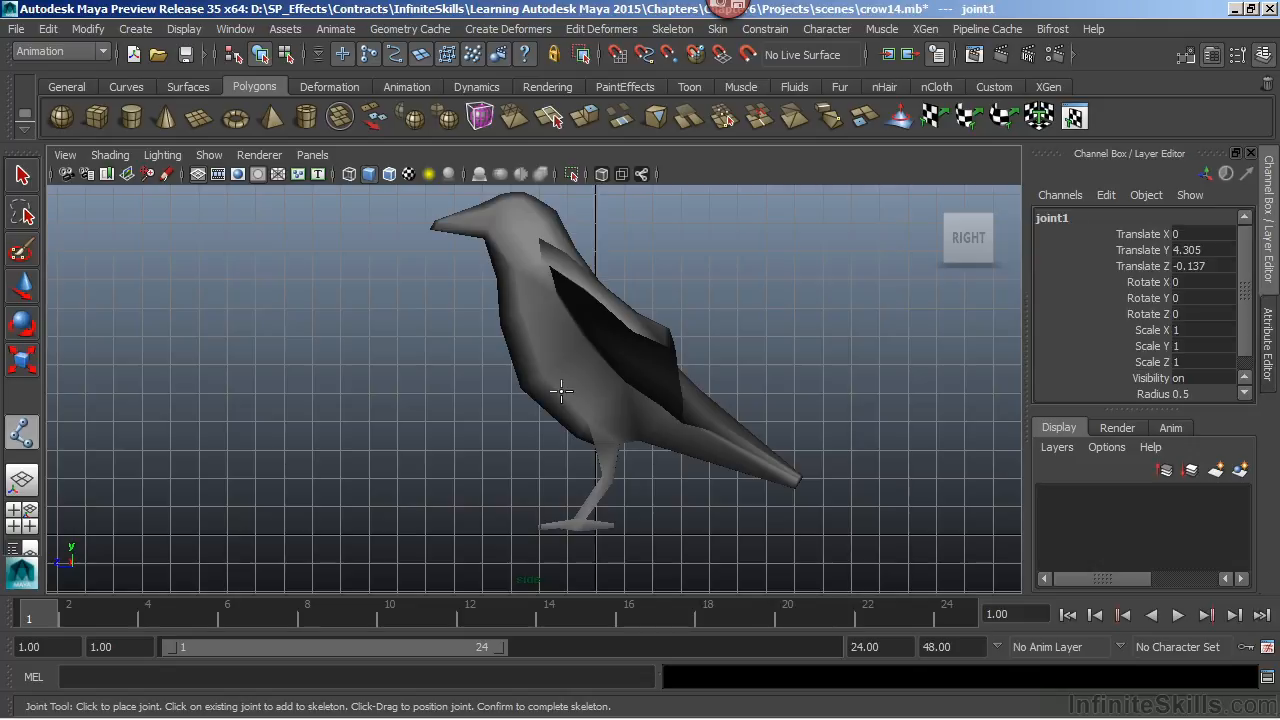
left_click(643, 180)
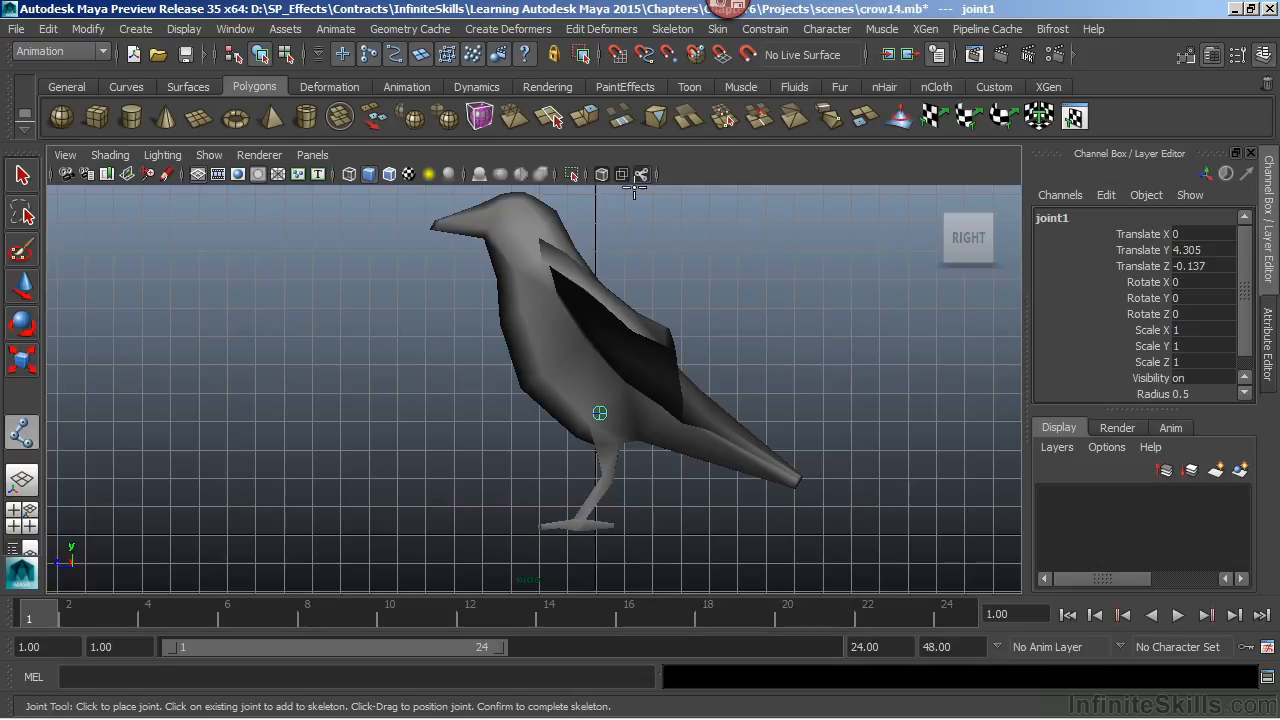
- Extend the chain with one joint in the crow's mid-belly and another at the base of the neck
left_click(553, 376)
left_click_drag(553, 376, 548, 374)
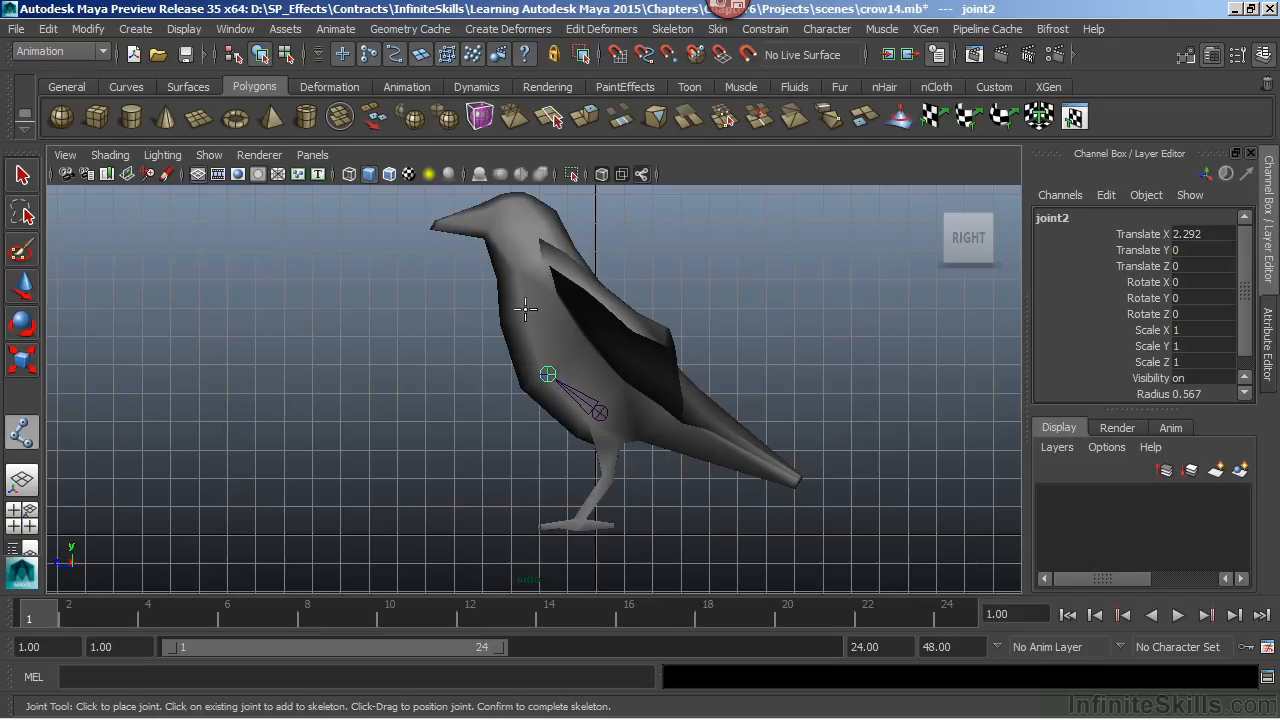
mouse_move(505, 268)
left_mouse_down()
mouse_move(529, 321)
mouse_move(503, 277)
mouse_move(522, 279)
mouse_move(514, 287)
mouse_move(507, 271)
left_mouse_up()
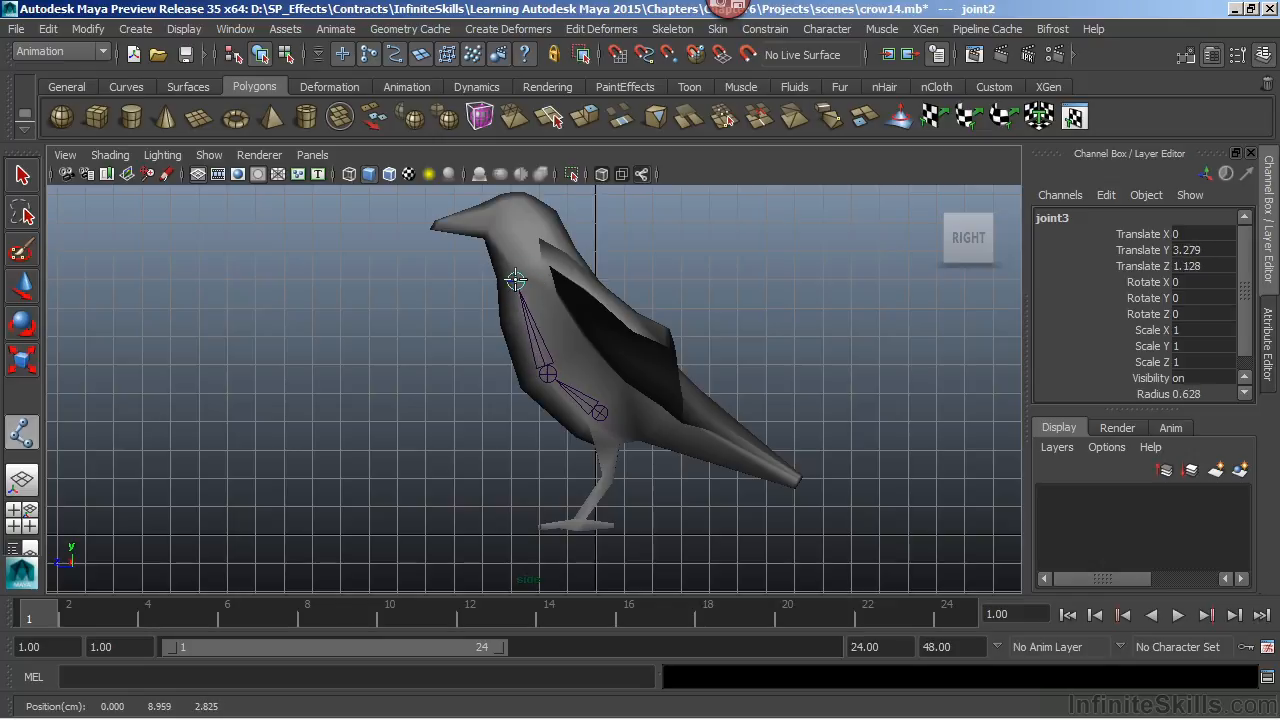
left_click_drag(513, 274, 513, 275)
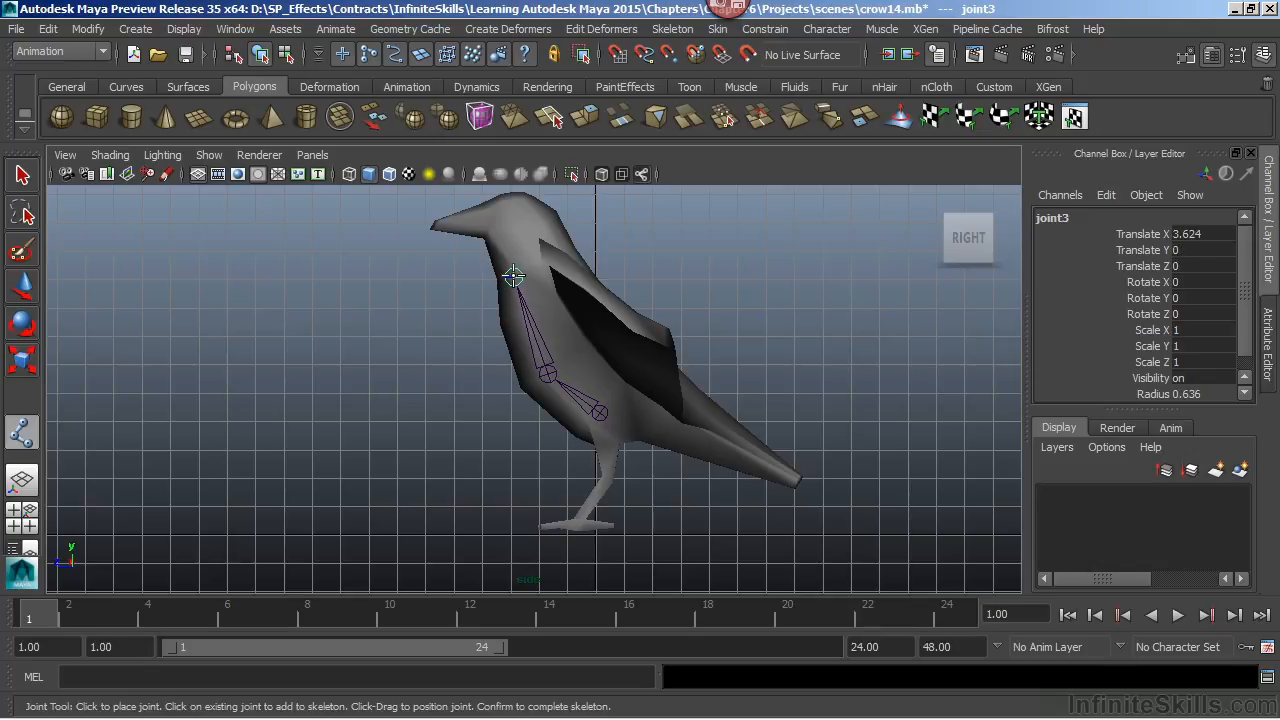
- Add a final joint in the middle of the crow's head, undo the stray extra joint and finish the chain
left_click(511, 208)
left_click_drag(512, 209, 530, 208)
key("ctrl+z")
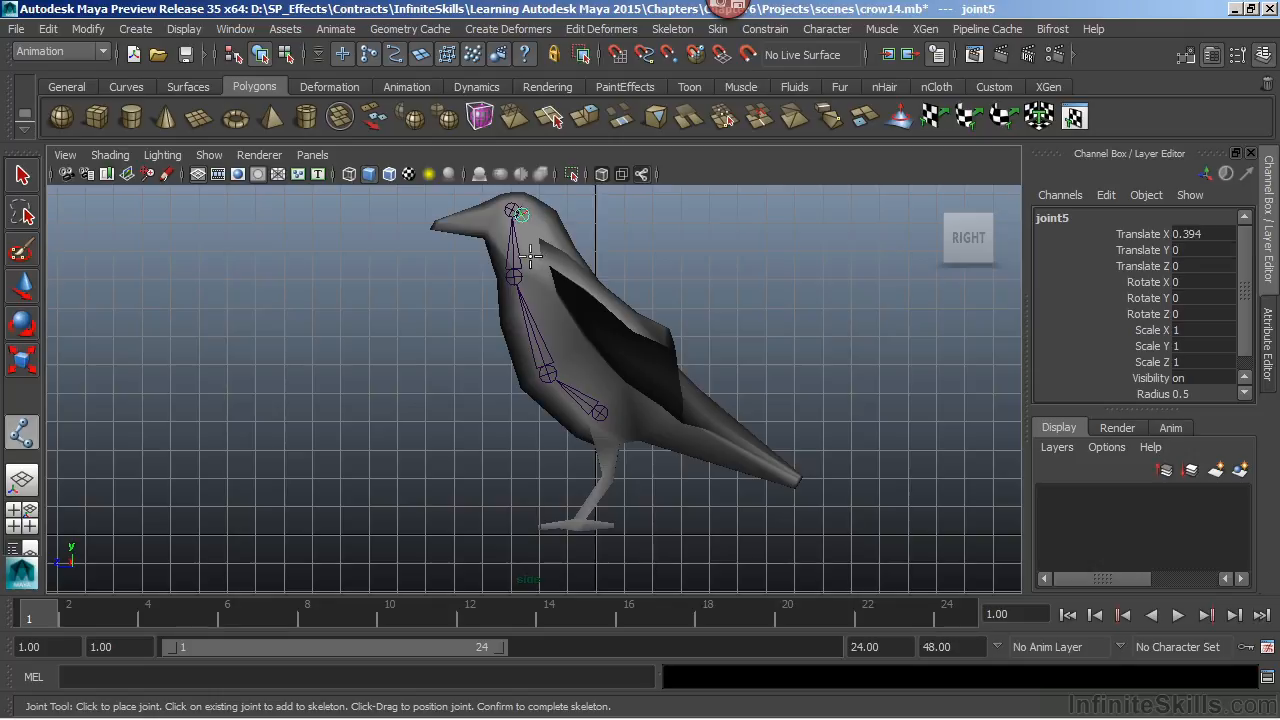
key("ctrl+z")
mouse_move(511, 208)
left_mouse_down()
mouse_move(534, 206)
mouse_move(513, 211)
left_mouse_up()
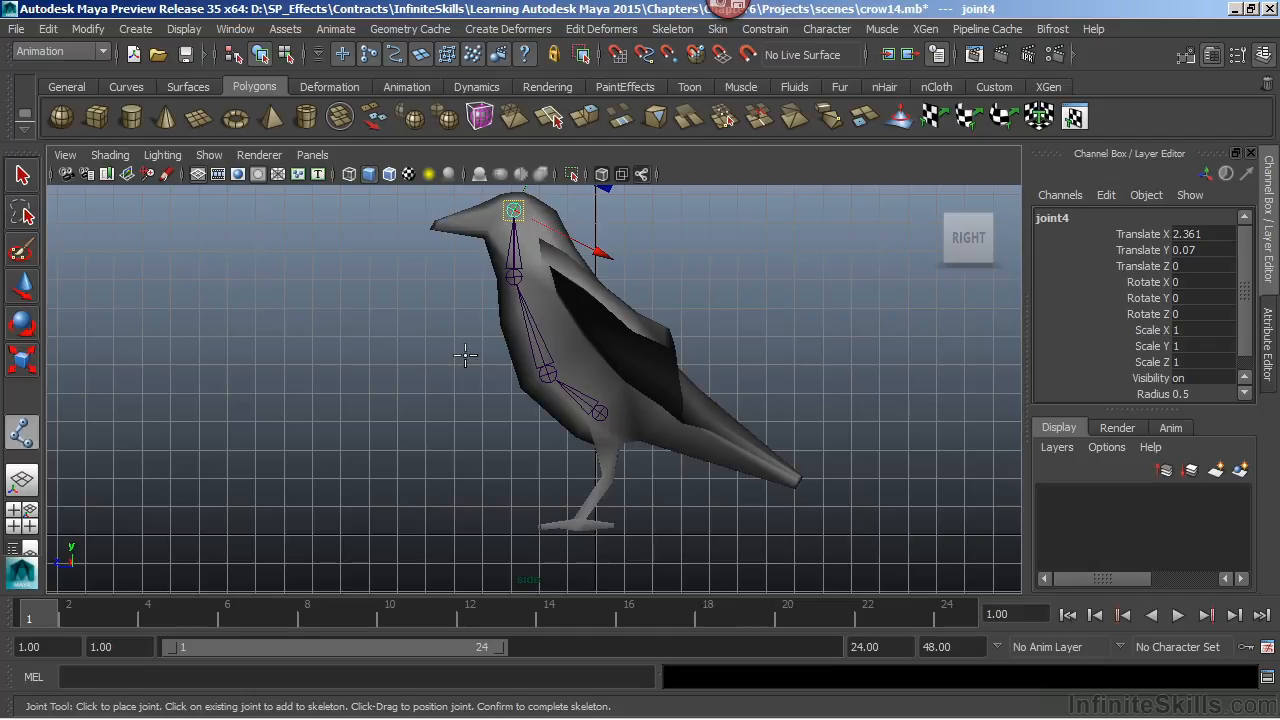
key("q")
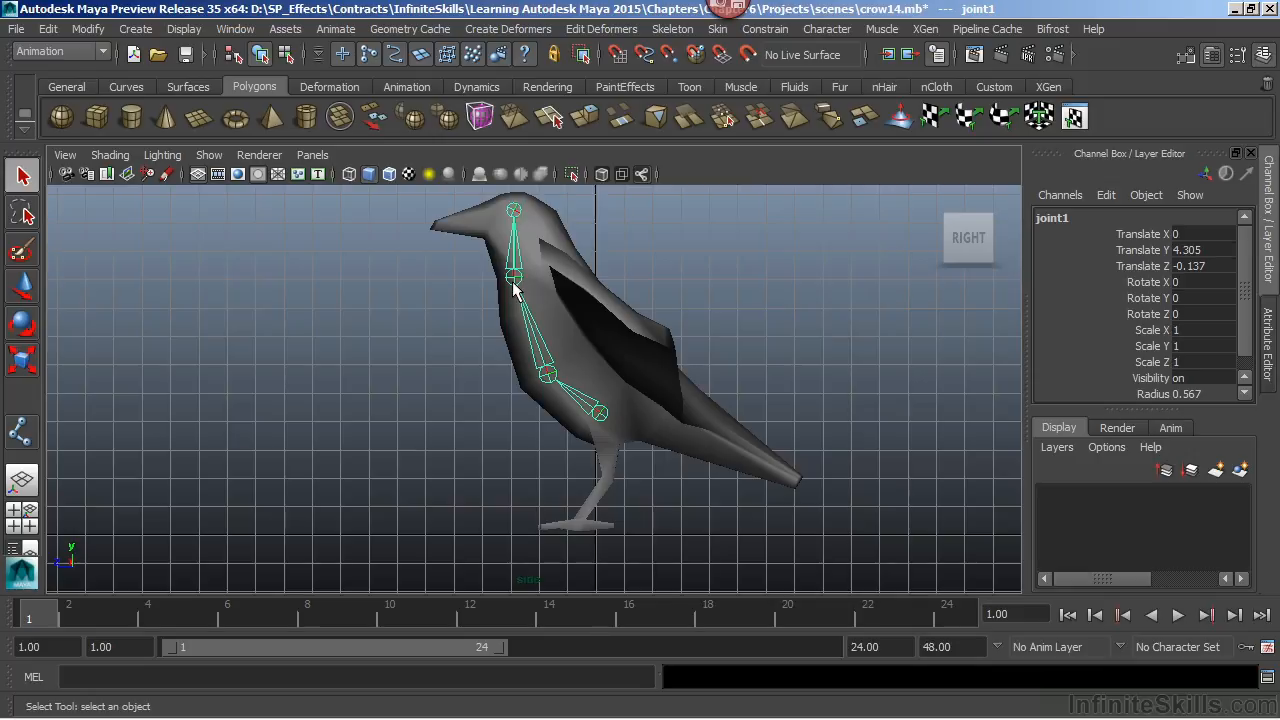
- Select the head joint with the Move Tool and turn on snapping to points
left_click(514, 212)
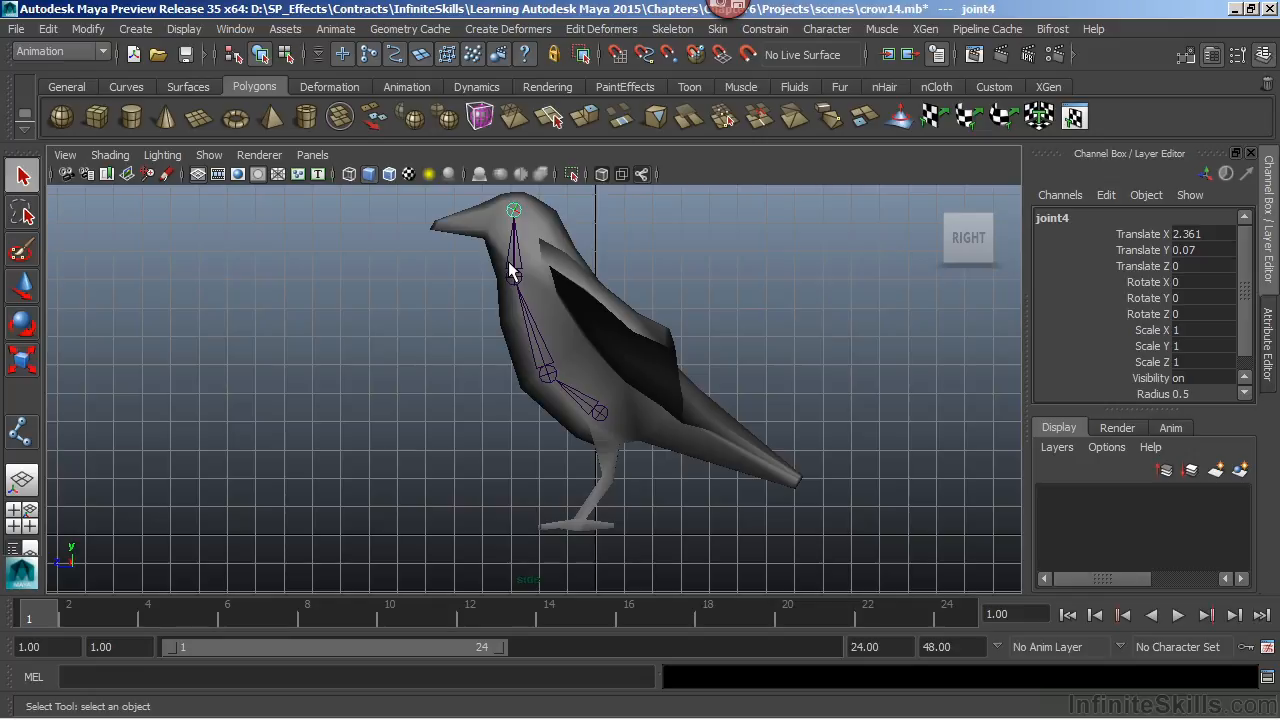
key("w")
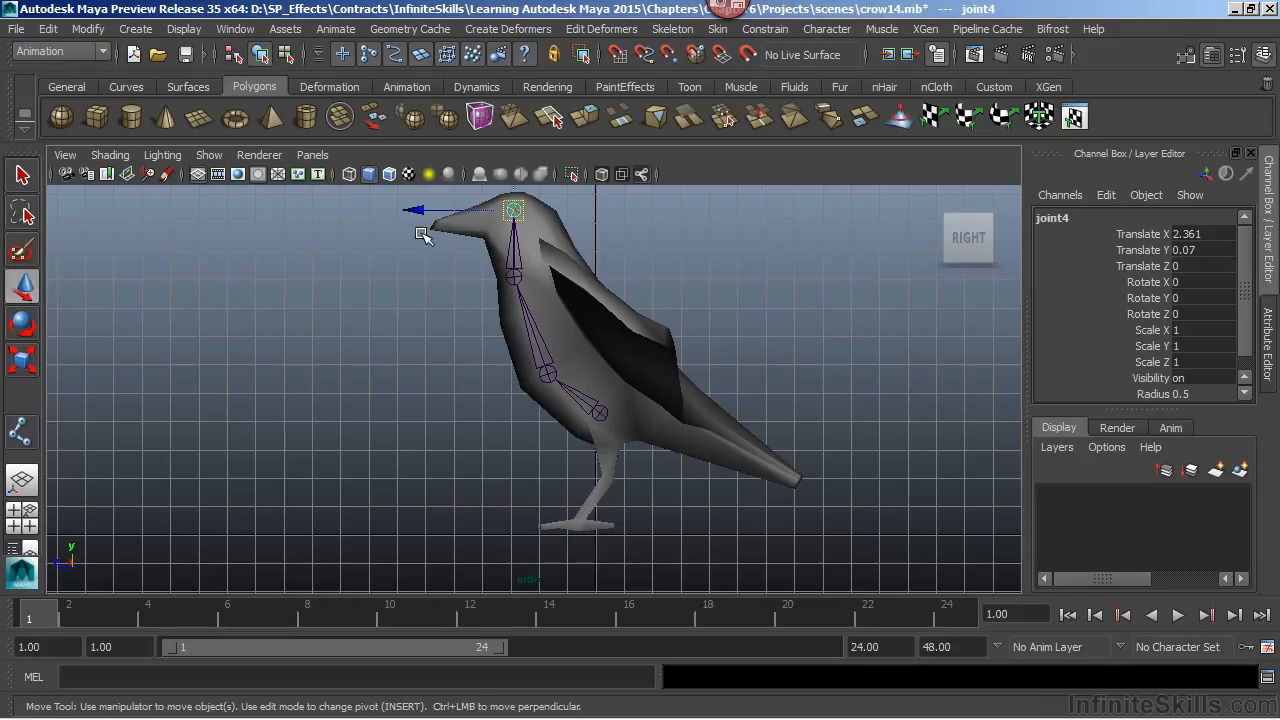
left_click(672, 56)
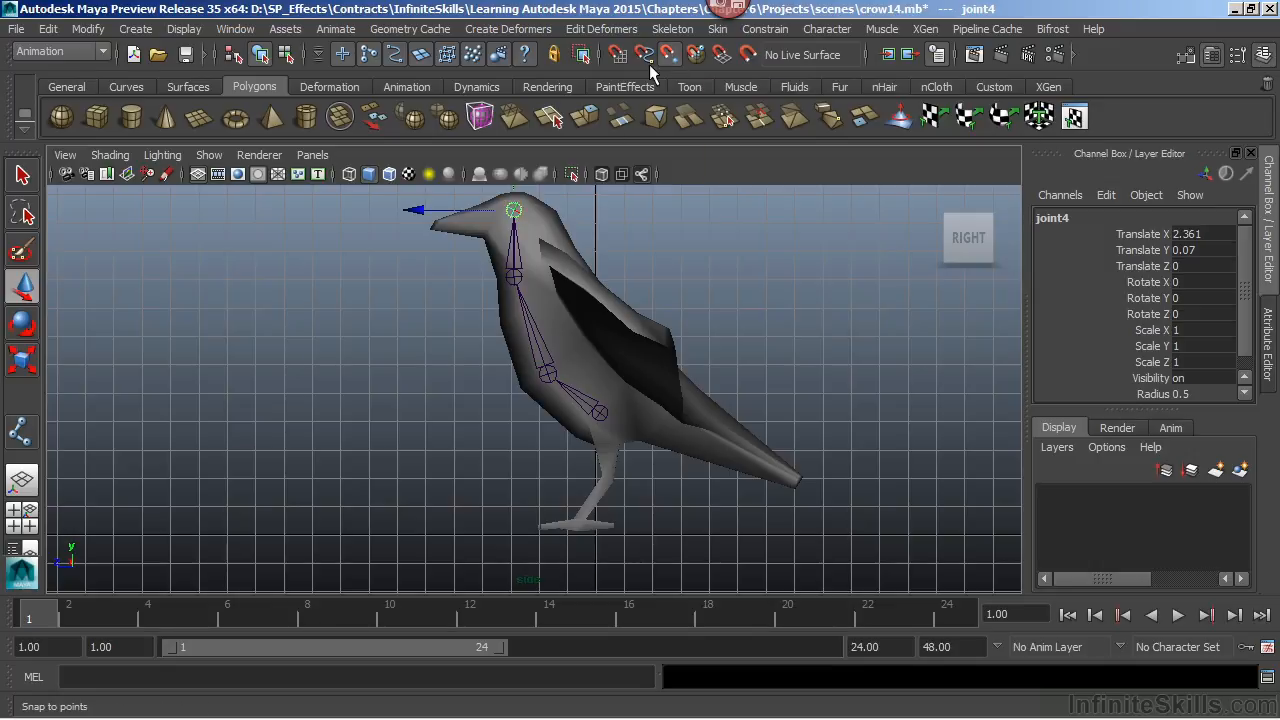
- Try to move the head joint along the Z axis with point snapping, and undo the move
left_click(417, 212)
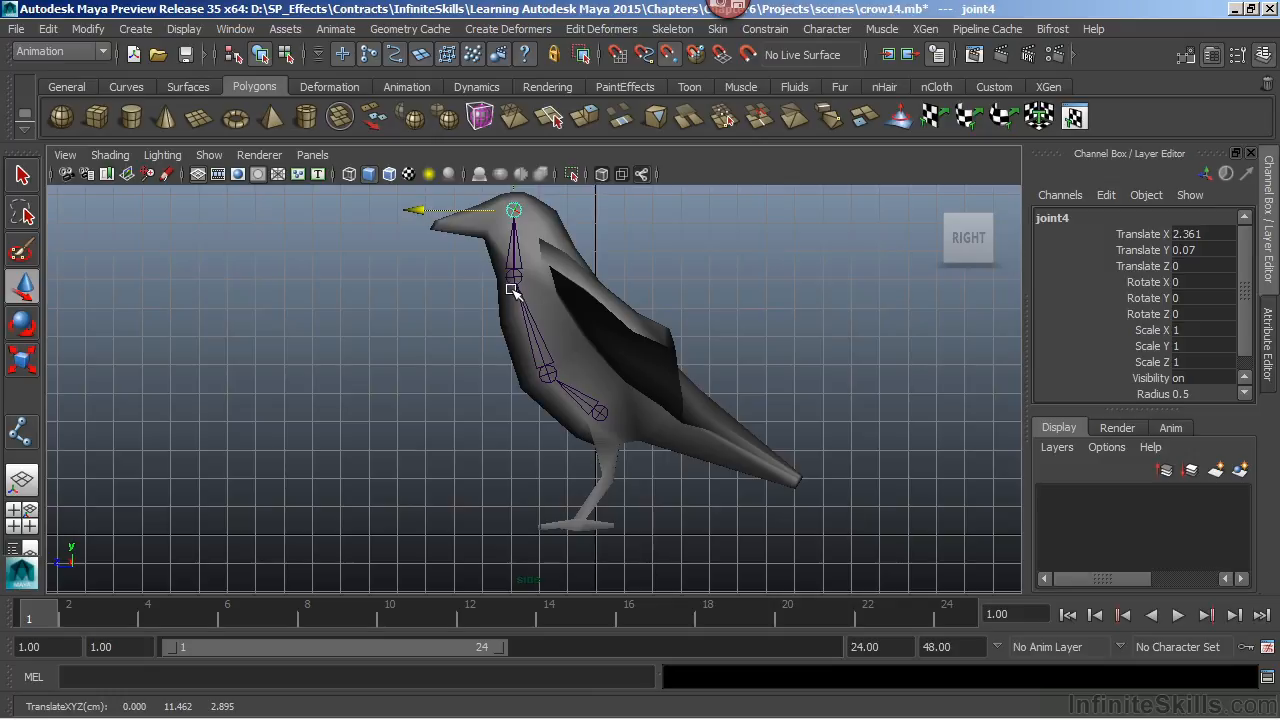
middle_click_drag(443, 295, 497, 345, "alt")
middle_click_drag(563, 259, 535, 259)
key("ctrl+z")
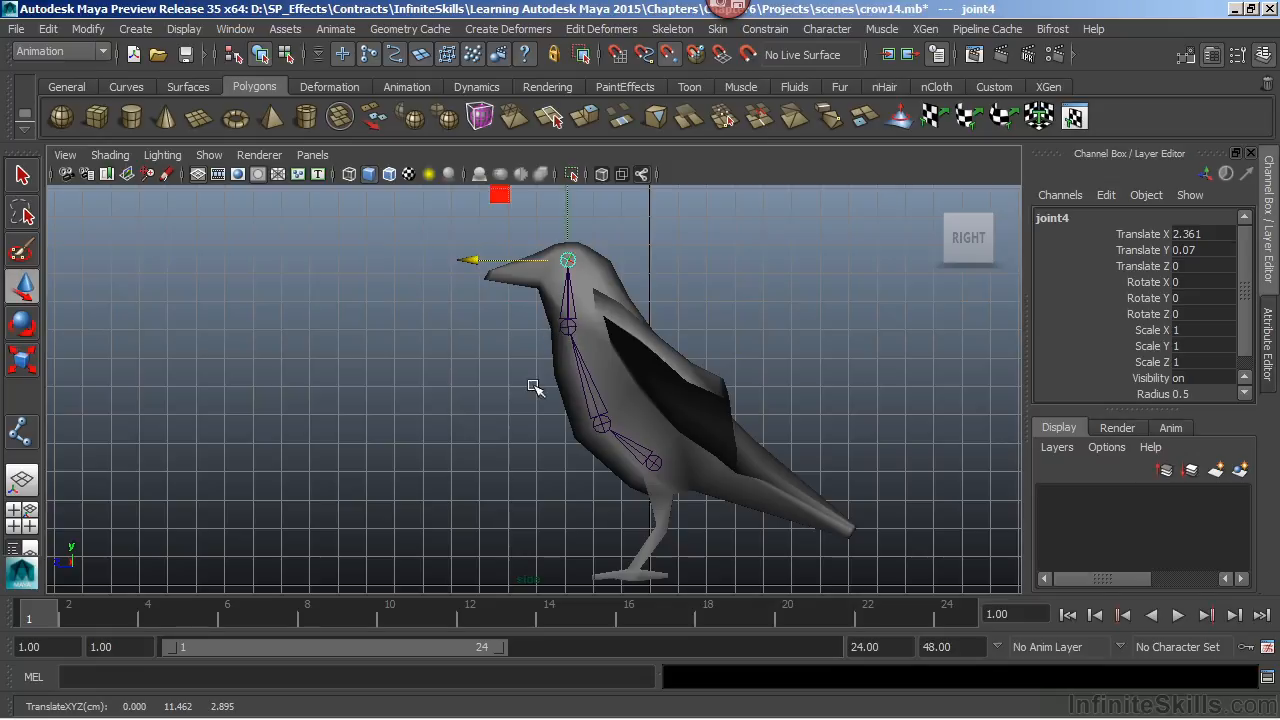
middle_click_drag(479, 375, 476, 368, "alt")
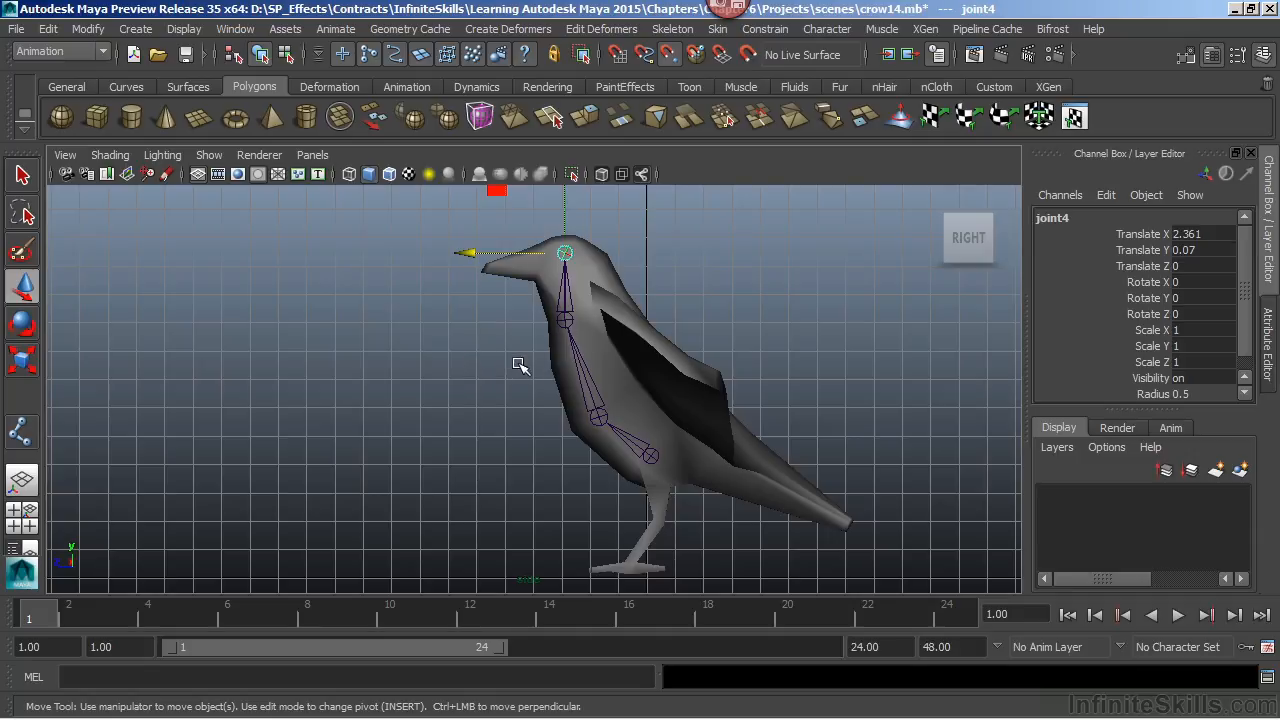
middle_click_drag(520, 412, 478, 377, "alt")
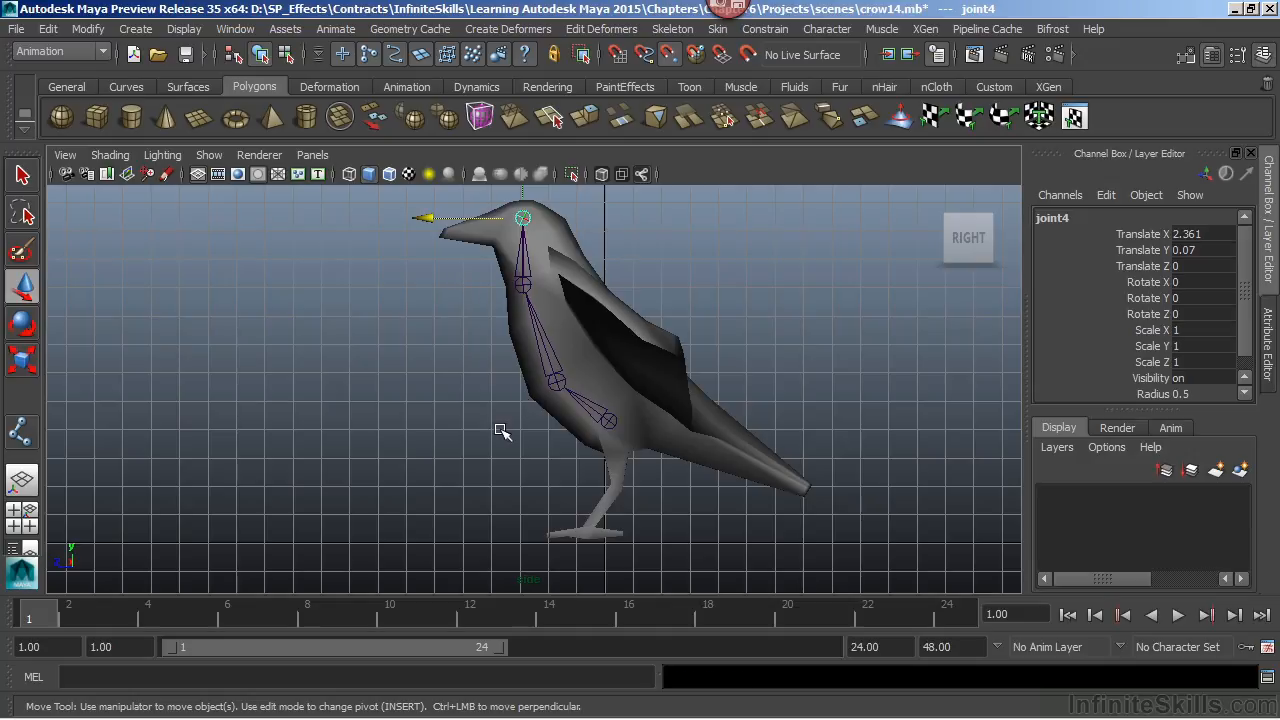
- Walk the selection up the joint hierarchy from the head to the root, and back to the neck joint
key("Up")
key("Up")
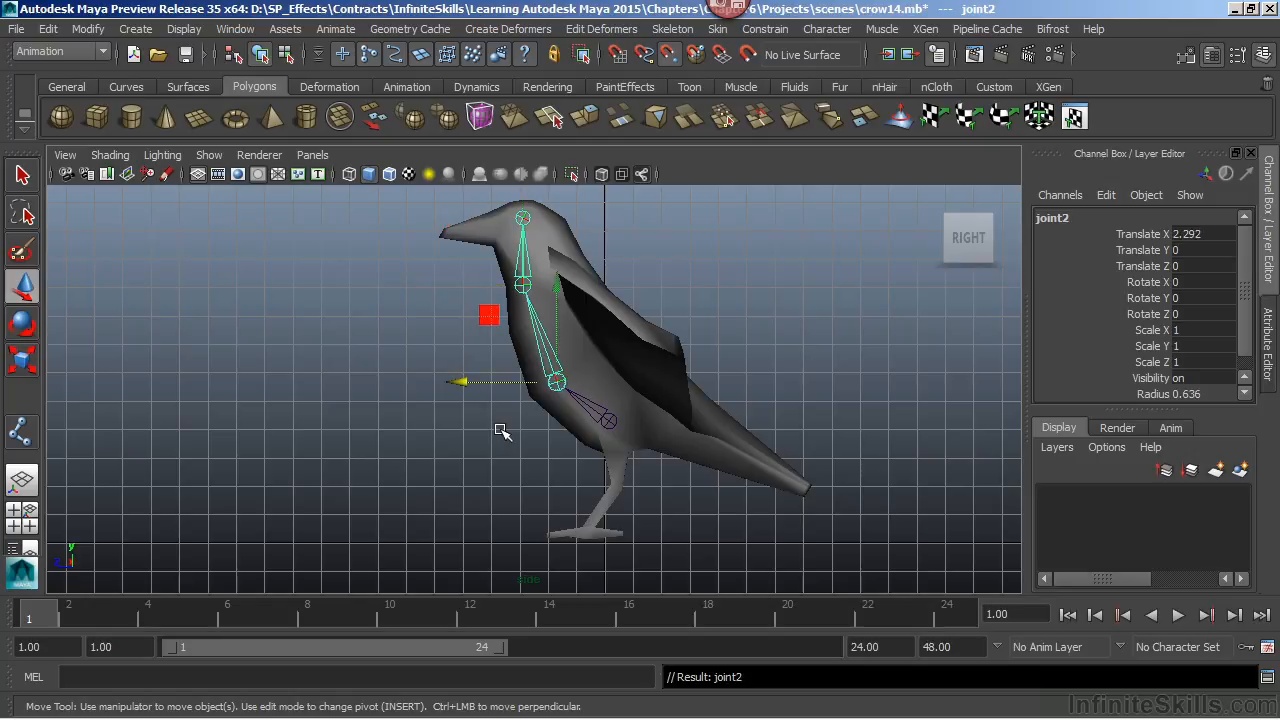
key("Up")
key("Down")
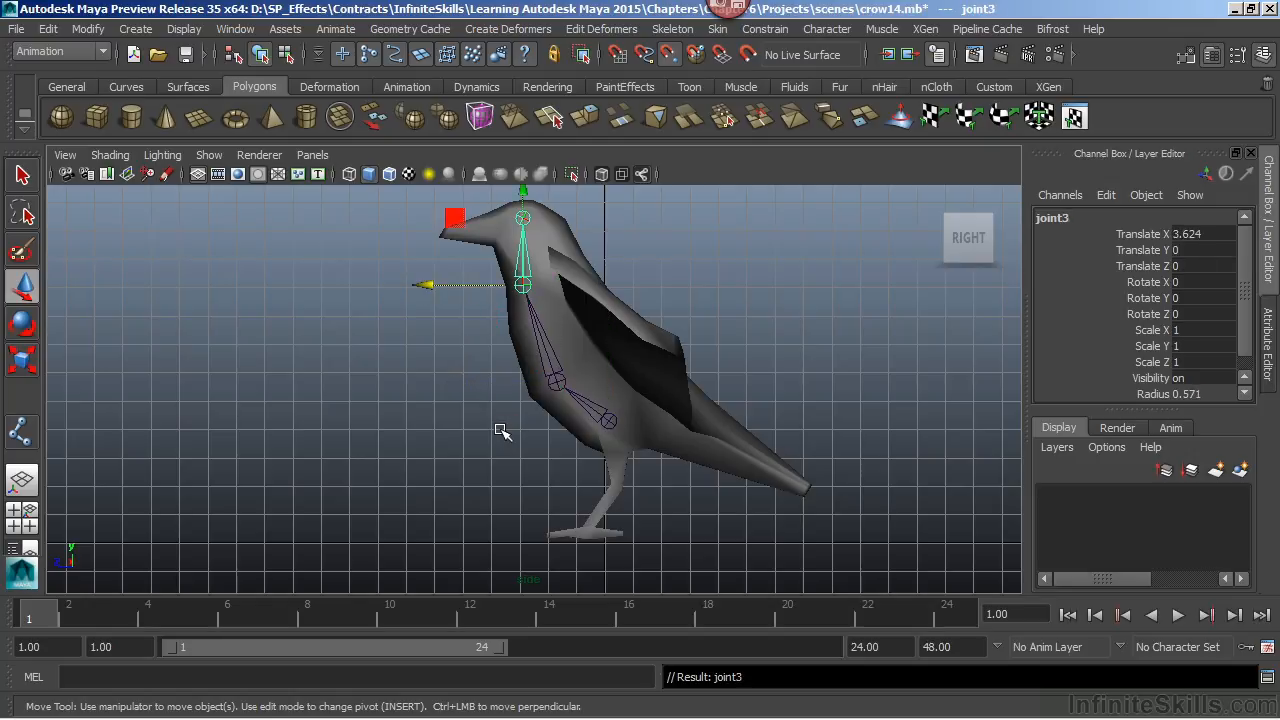
- Switch to a full-size front view in shaded display and frame the entire crow with both wings
key("space")
right_click(351, 548)
left_click(358, 555)
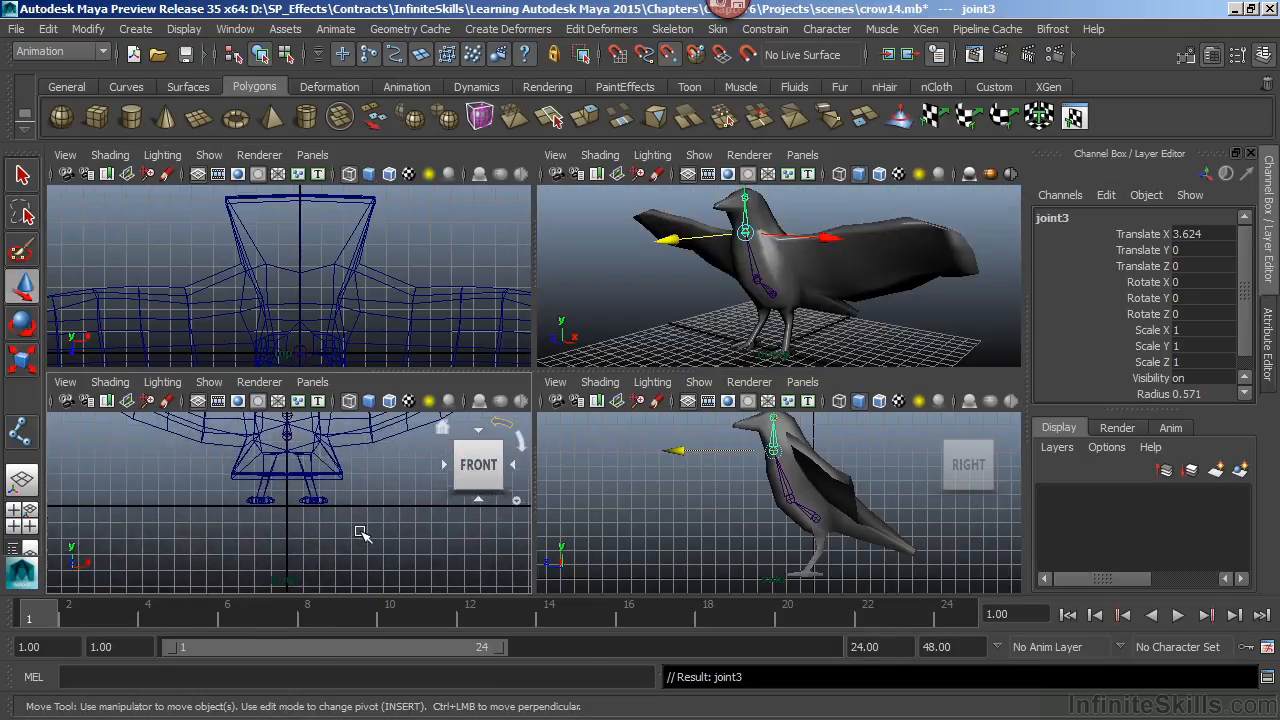
key("space")
key("5")
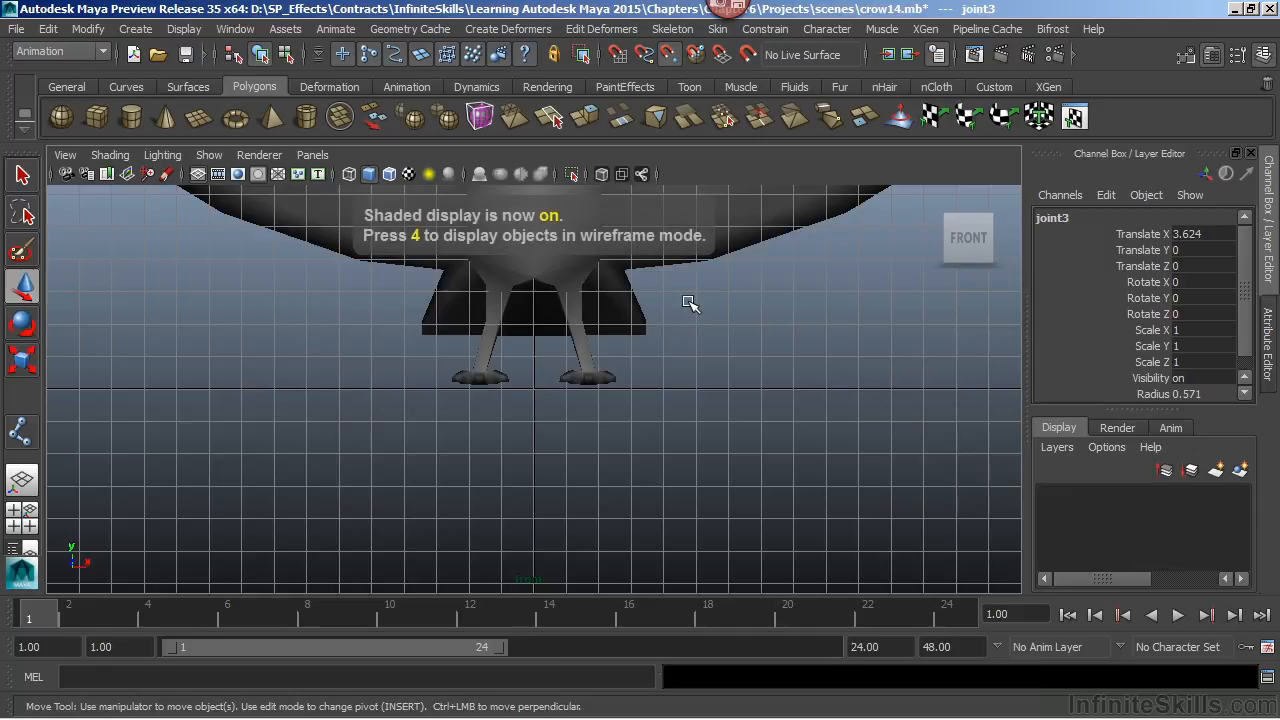
middle_click_drag(690, 305, 700, 387, "alt")
right_click_drag(700, 387, 709, 420, "alt")
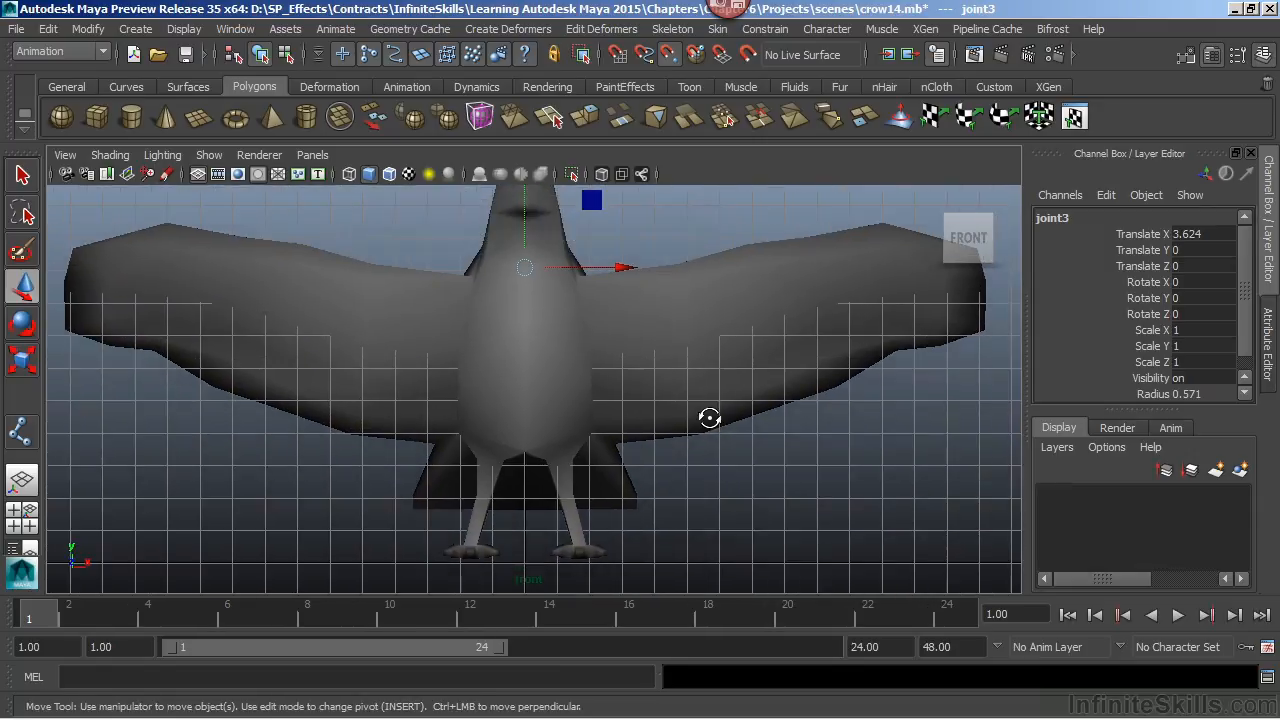
left_click_drag(709, 420, 686, 423, "alt")
right_click_drag(686, 423, 513, 410, "alt")
middle_click_drag(513, 410, 498, 429, "alt")
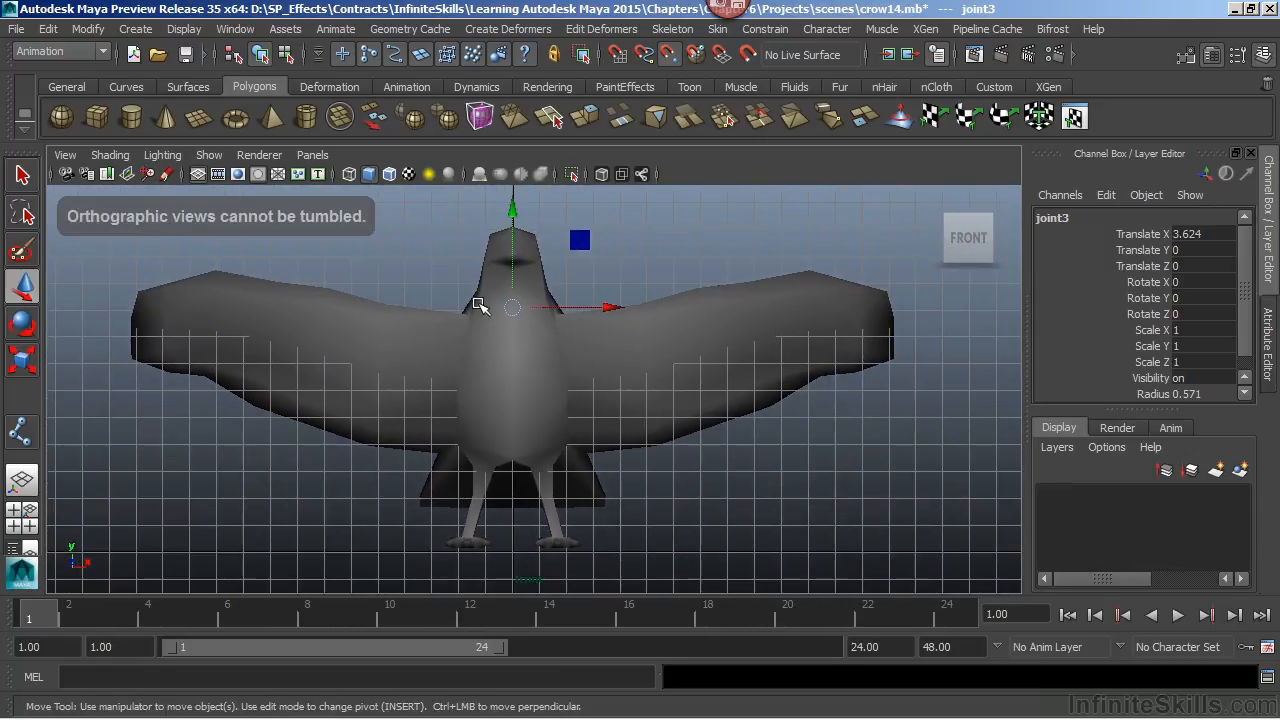
- Turn on X-ray joint display in the front view and clear the joint selection
left_click(643, 174)
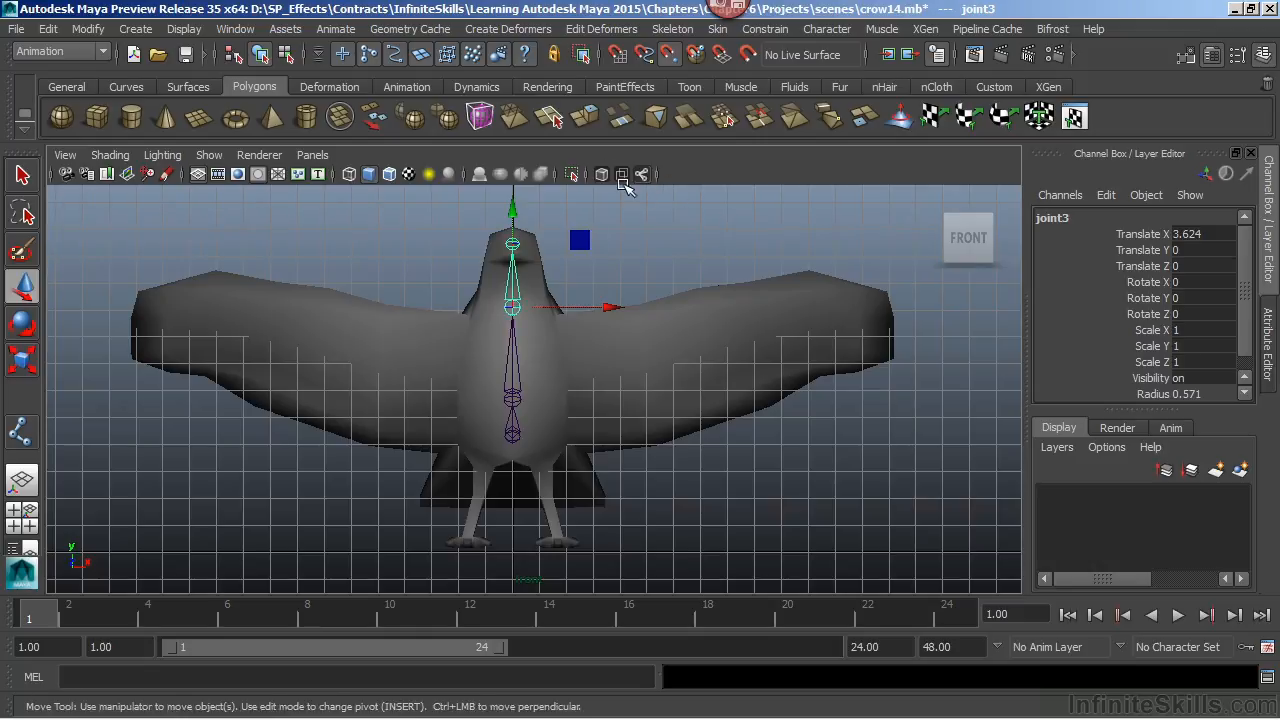
middle_click_drag(632, 260, 680, 262, "alt")
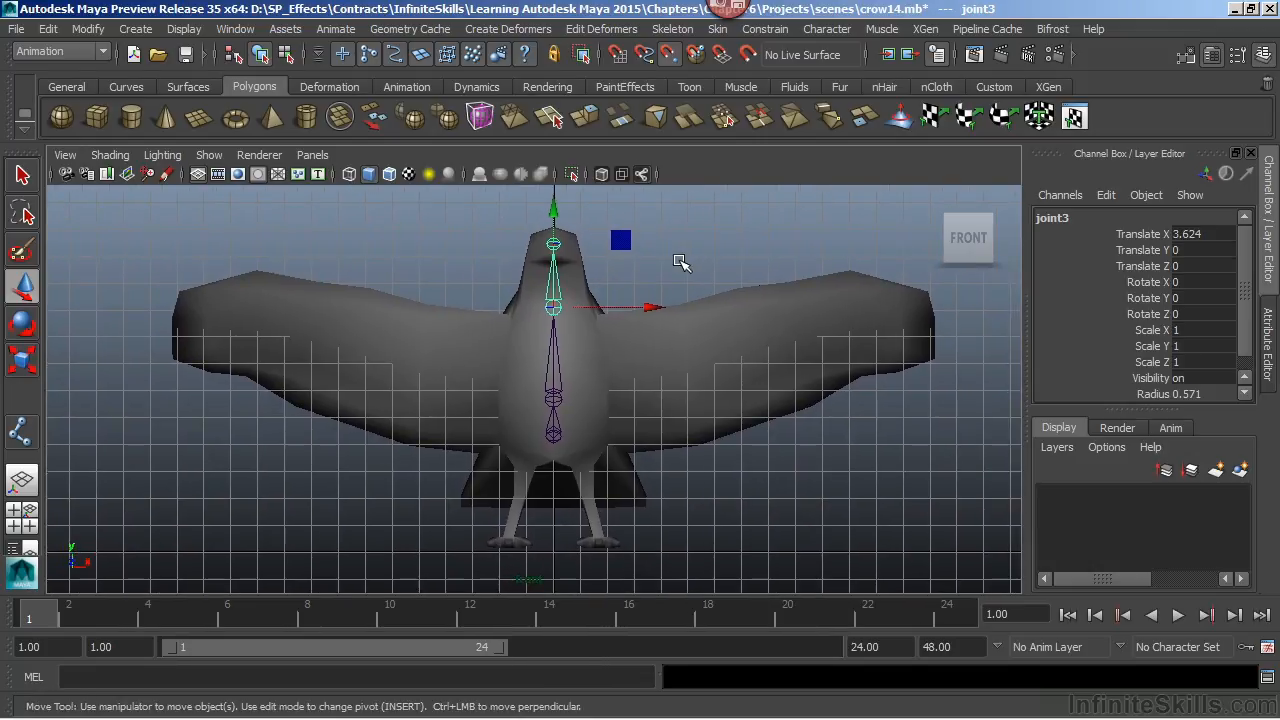
left_click(690, 242)
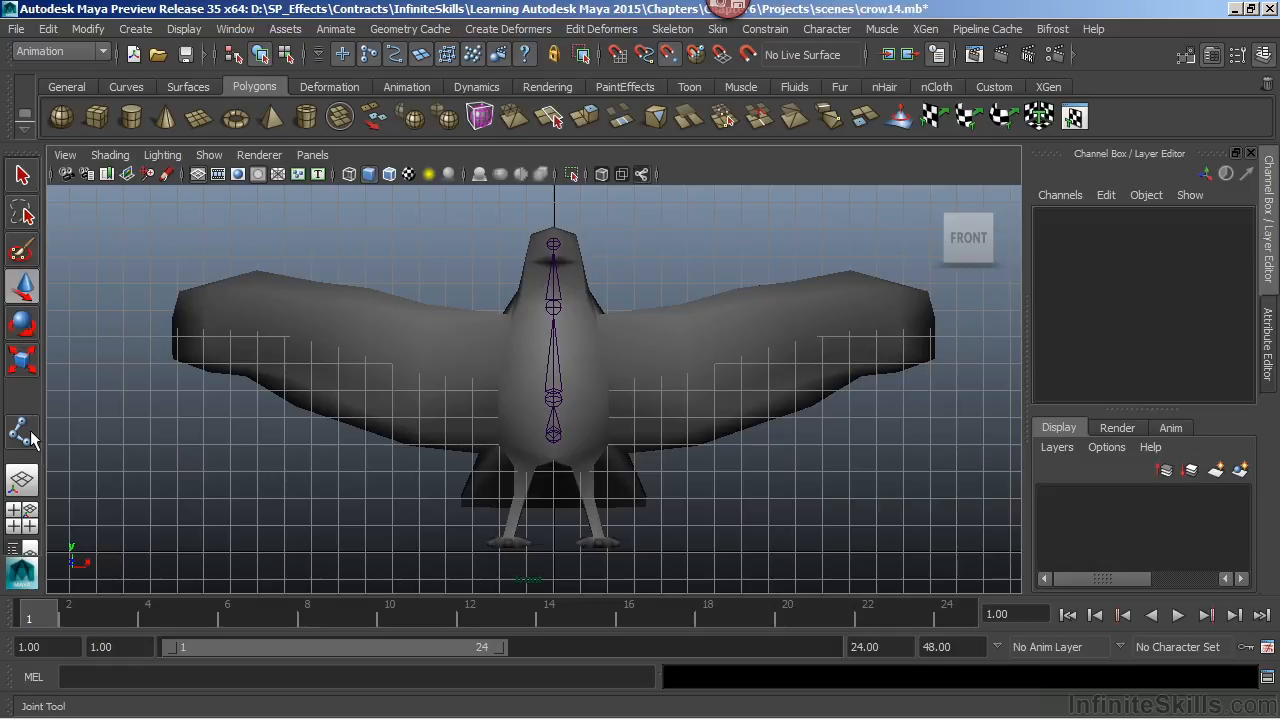
- Set the Joint Tool's Symmetry option to X-Axis in its tool settings and close them
left_click(668, 30)
left_click(673, 30)
double_click(21, 433)
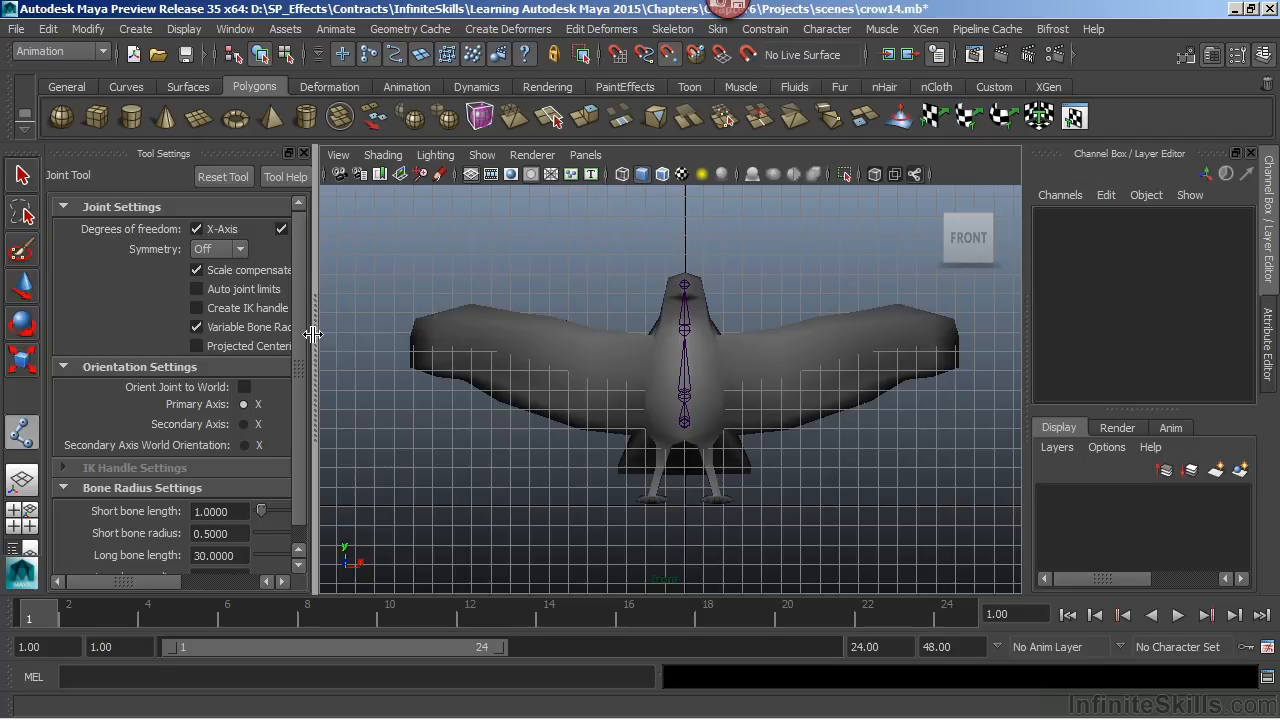
left_click_drag(314, 335, 454, 333)
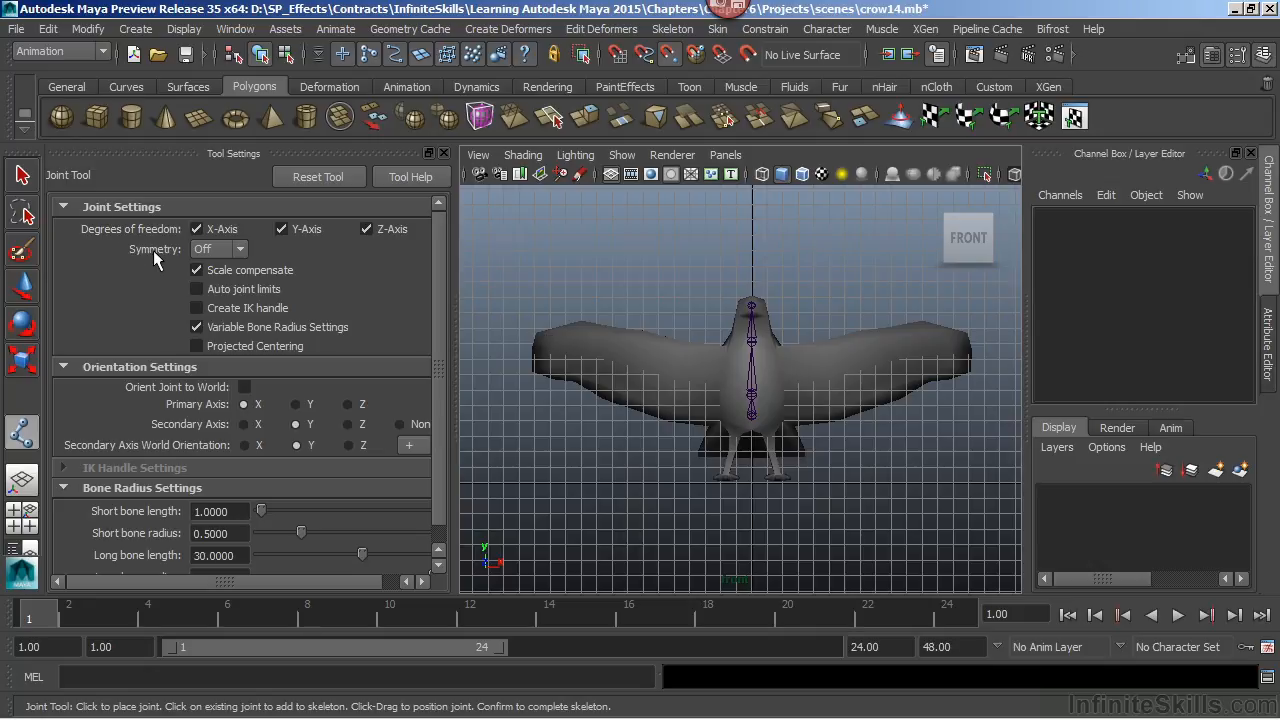
left_click(240, 251)
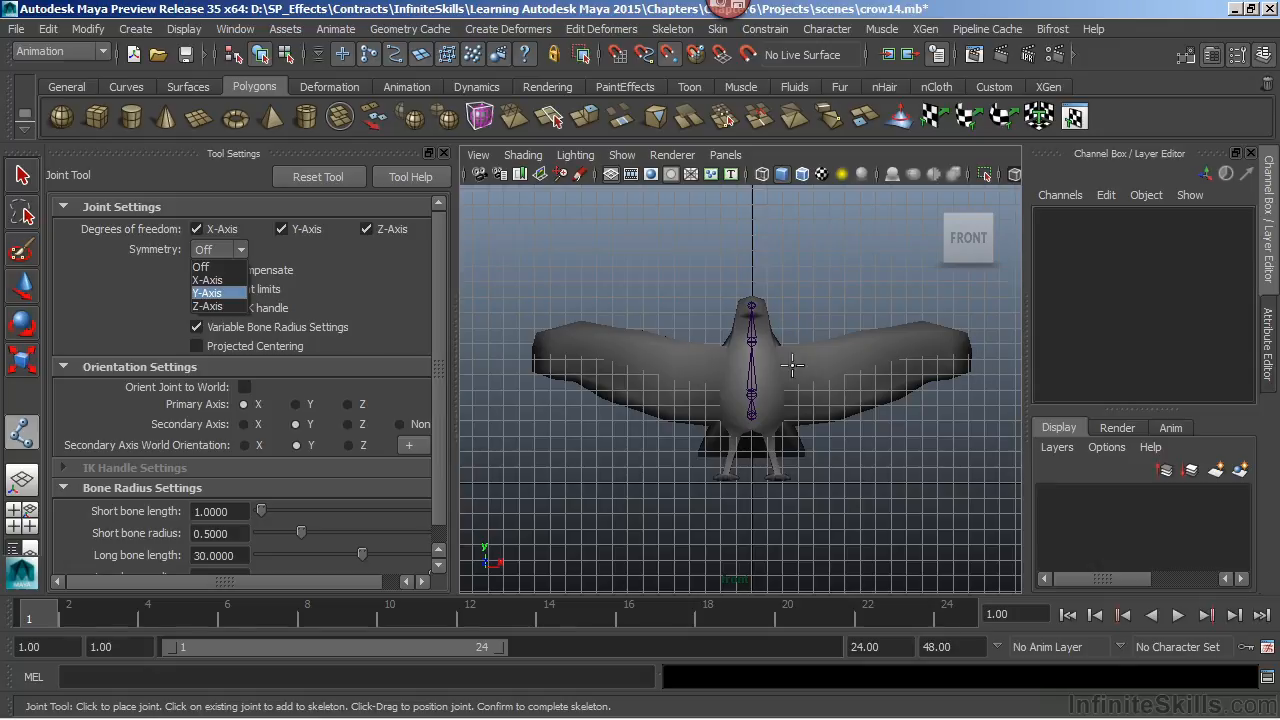
left_click(215, 283)
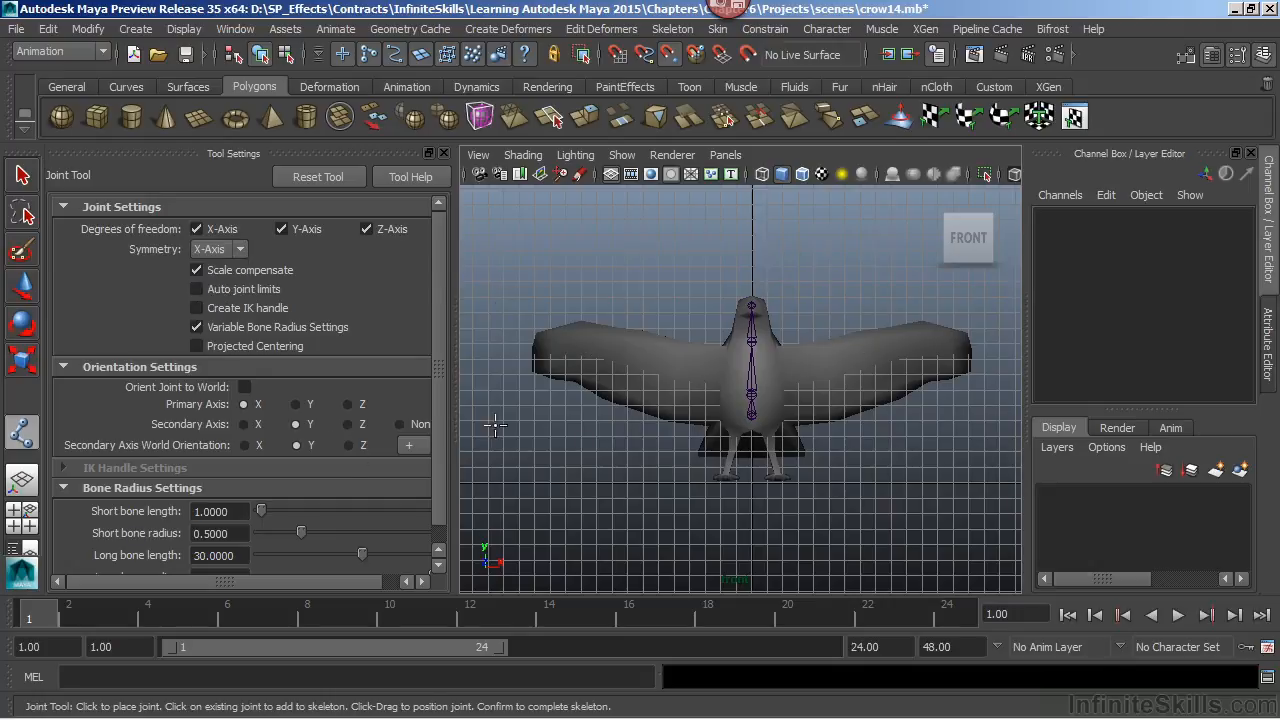
left_click(443, 154)
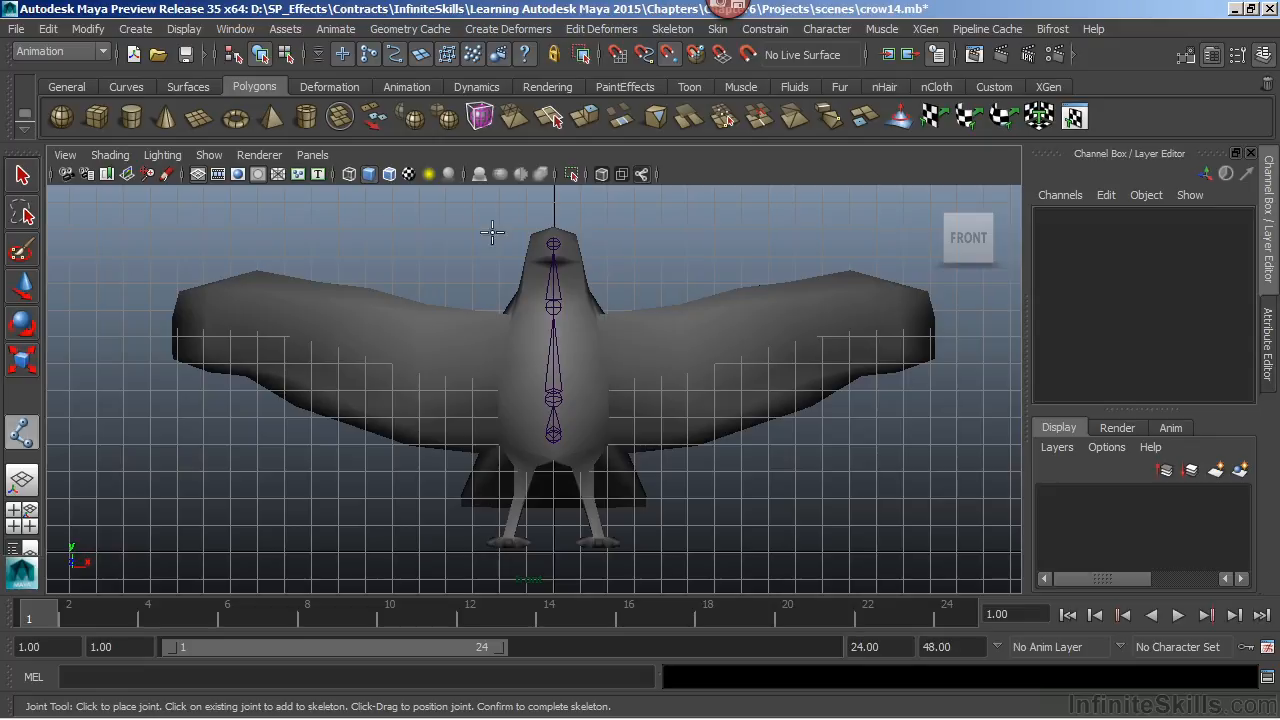
- Show the wireframe over the shaded crow in the front view and turn on Snap to Projected Center
left_click(389, 174)
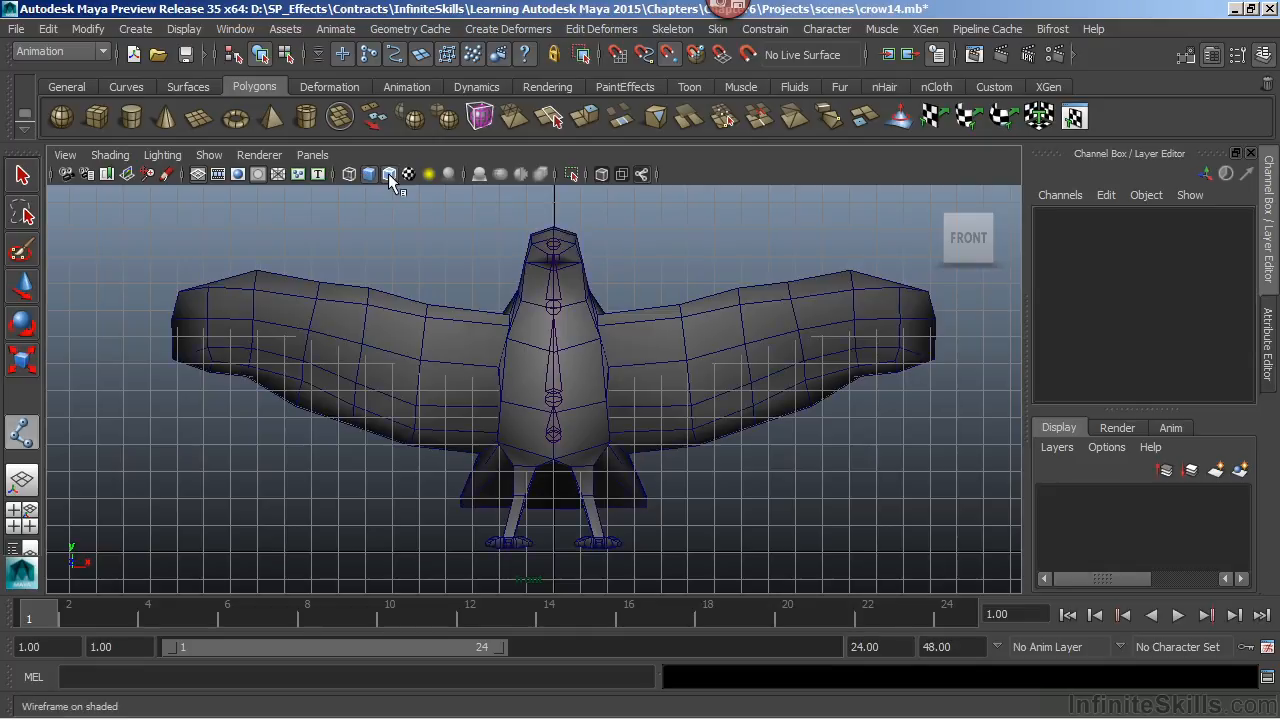
middle_click_drag(495, 477, 483, 462, "alt")
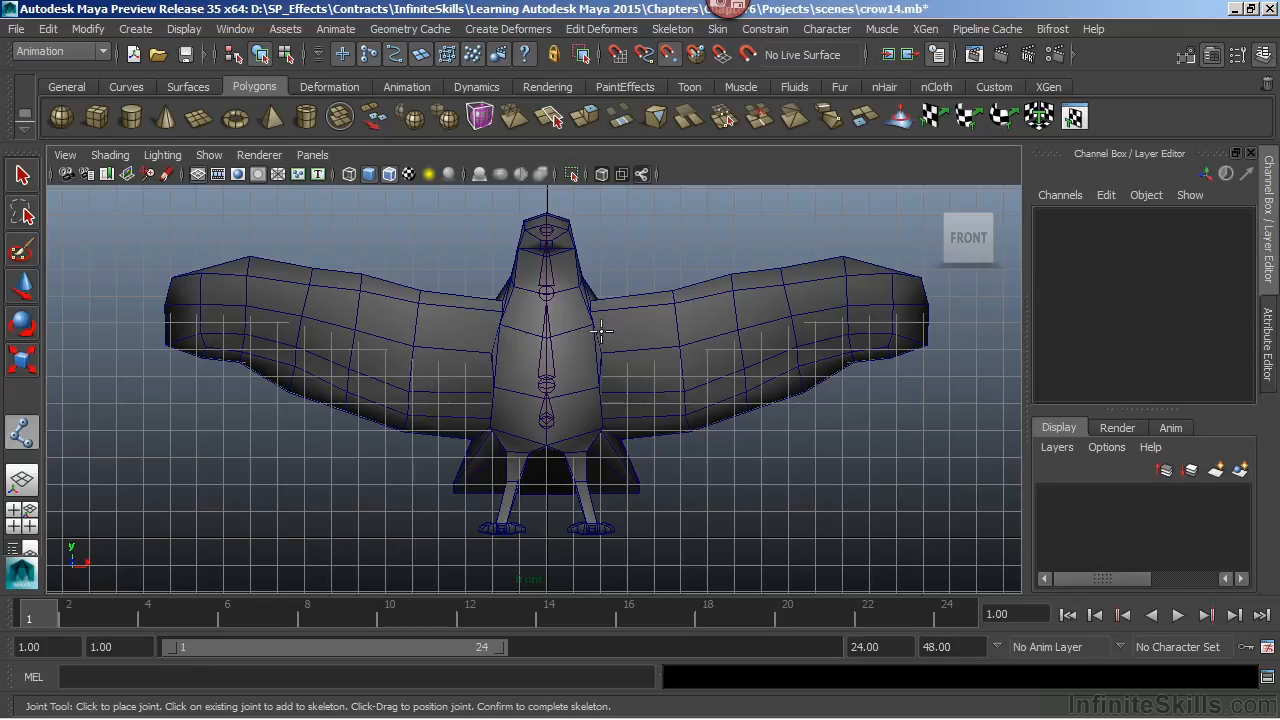
left_click(697, 56)
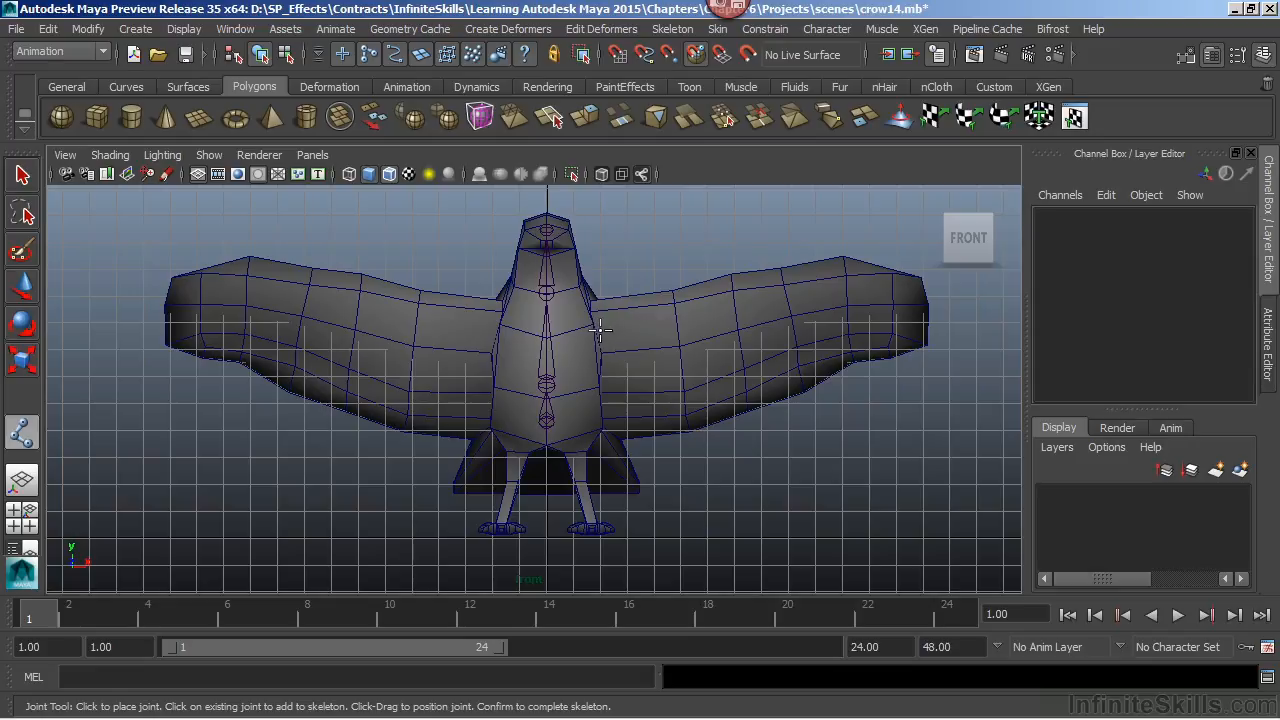
- Place a mirrored chain of seven joints along the upper part of the wing, from shoulder to wingtip, and finish it
left_click(598, 330)
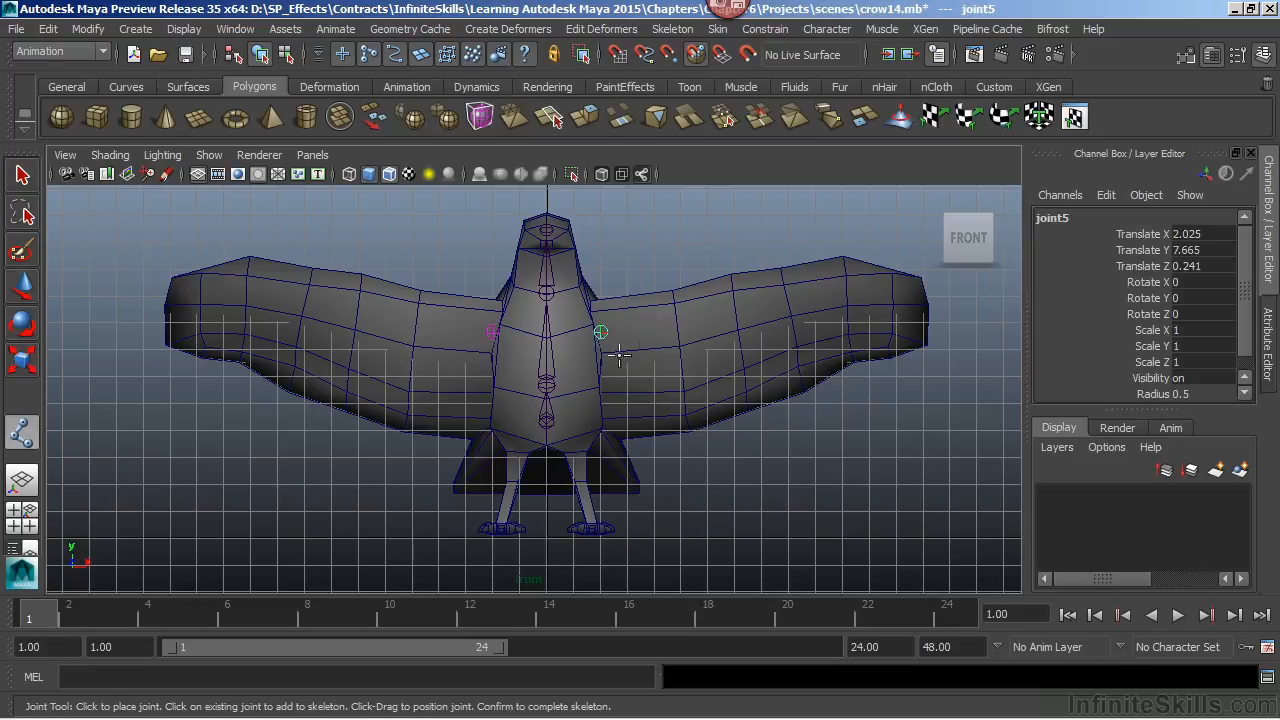
left_click(678, 324)
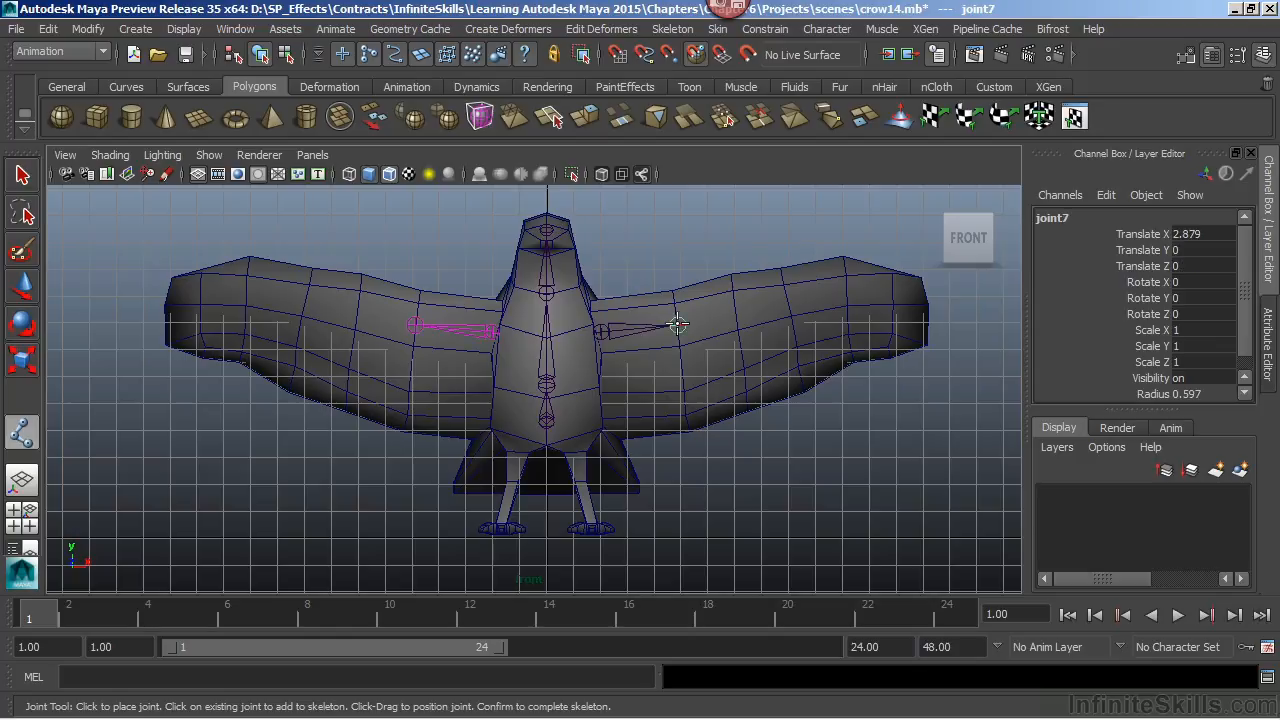
left_click(735, 310)
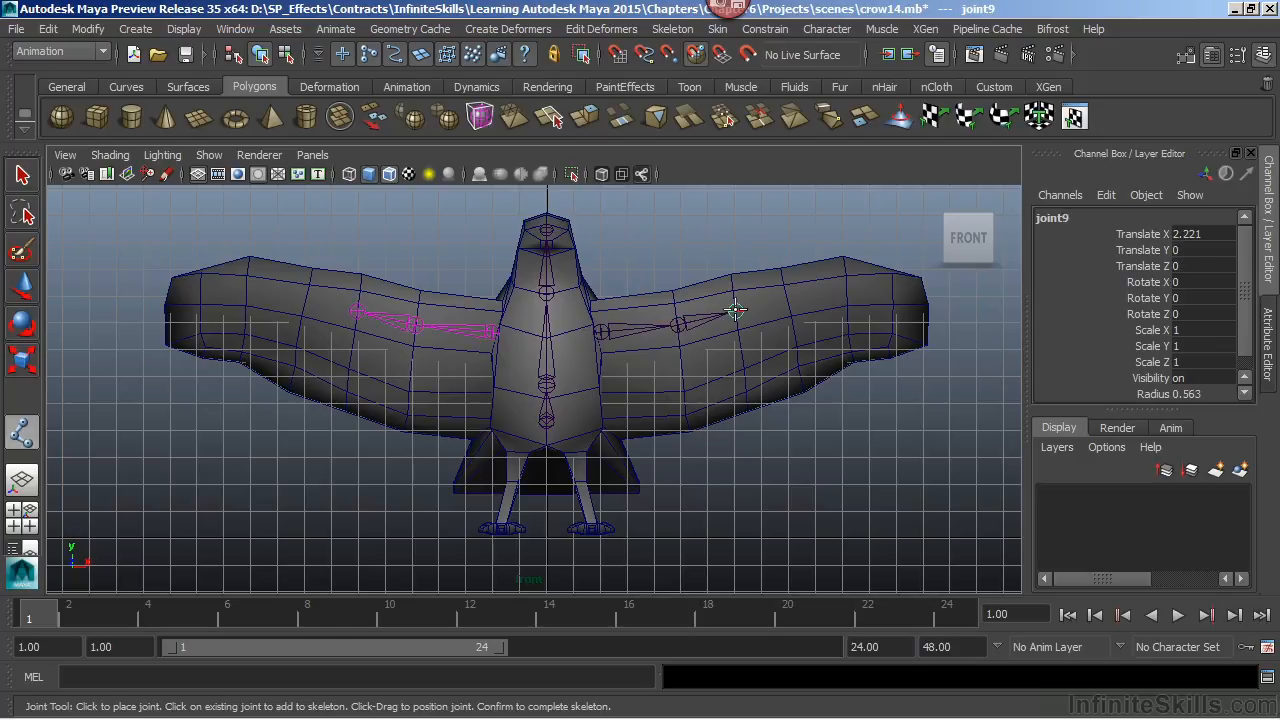
left_click(788, 298)
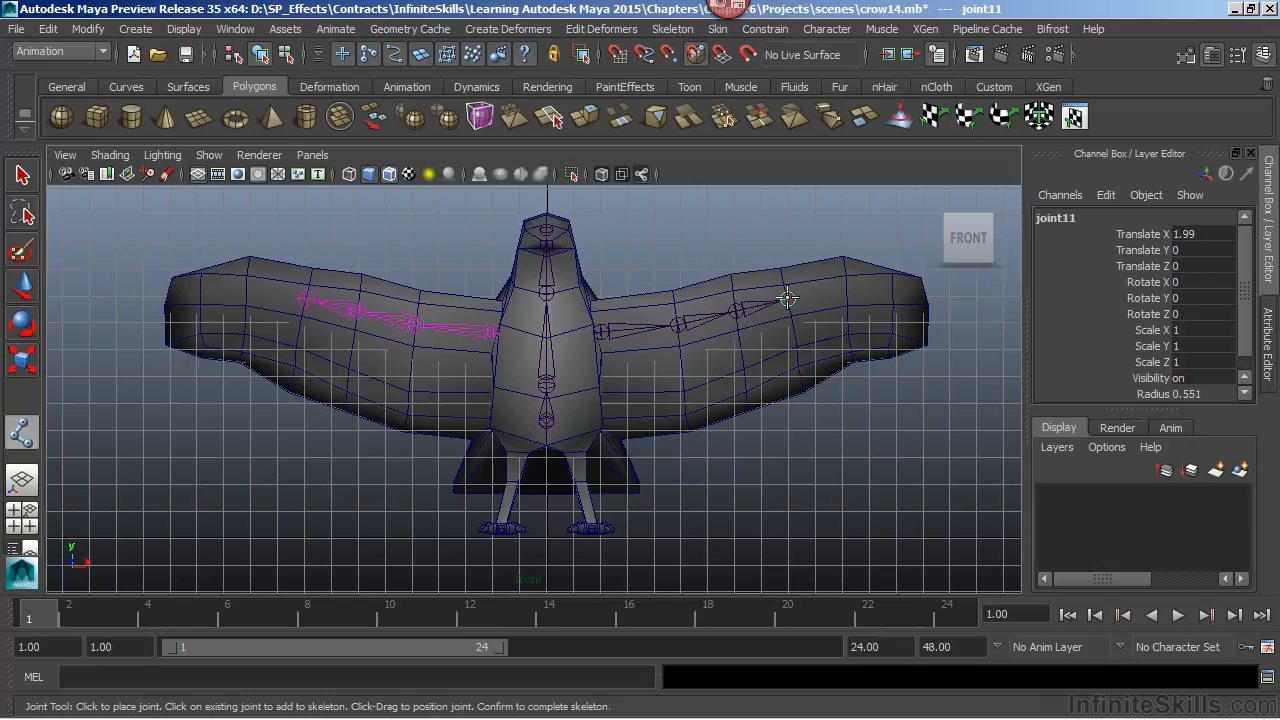
left_click(845, 288)
left_click(890, 288)
left_click(926, 290)
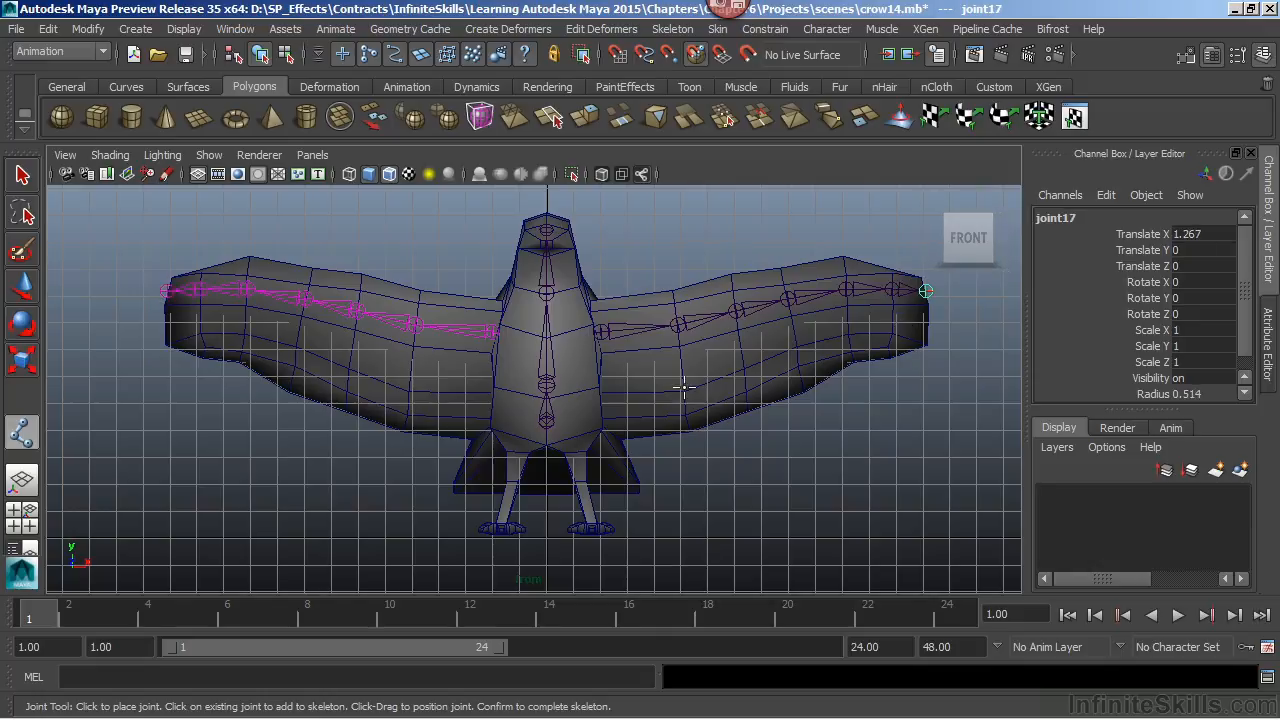
key("w")
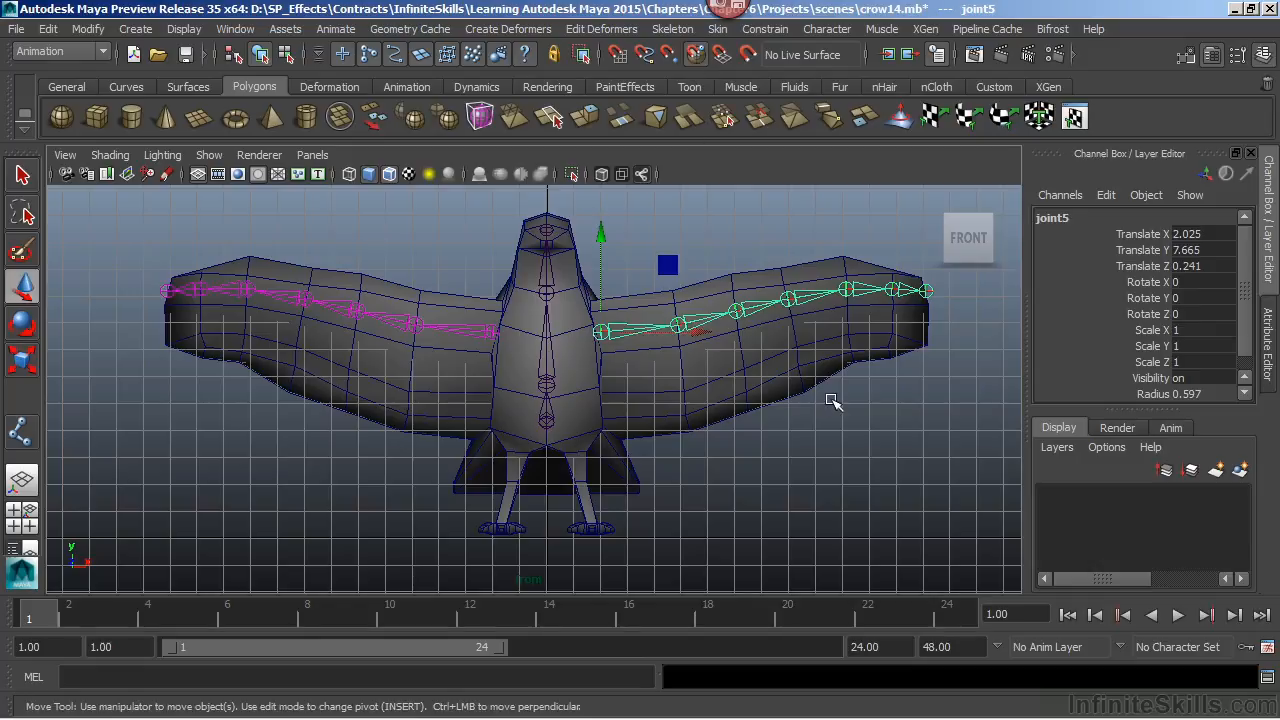
- Switch to a full-size perspective view and inspect how both wing joint chains sit inside the mesh
key("space")
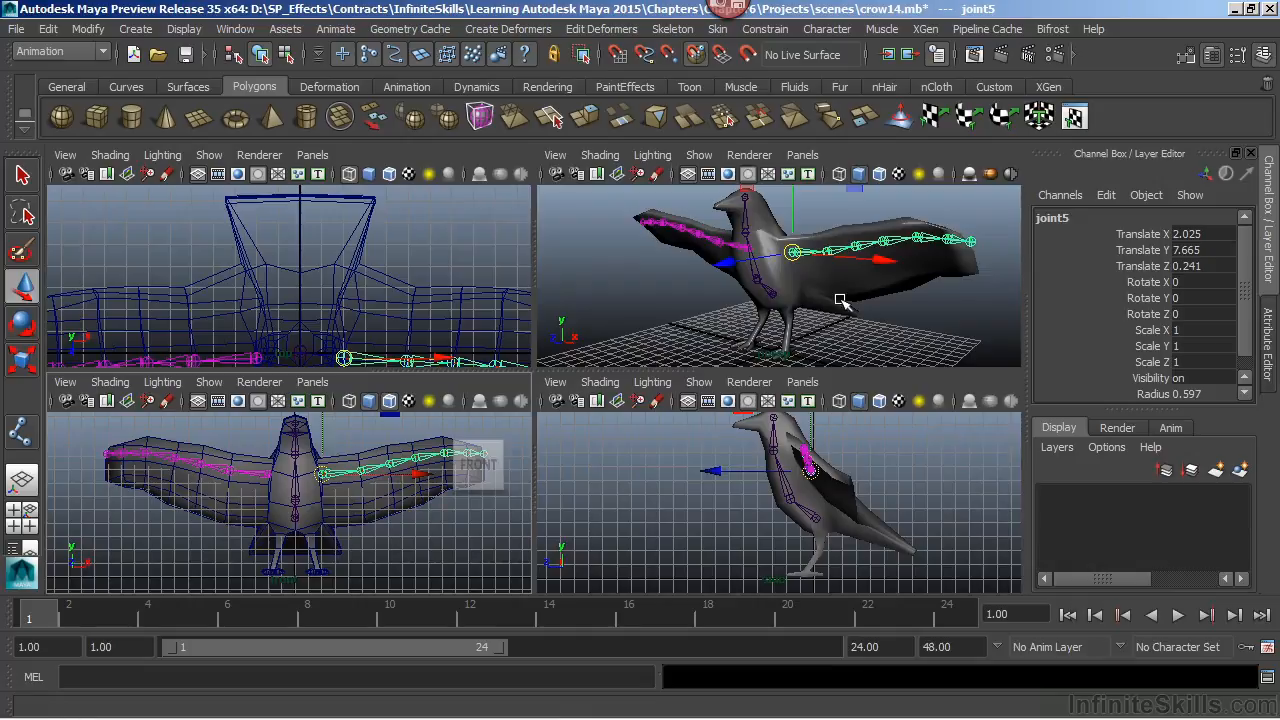
key("space")
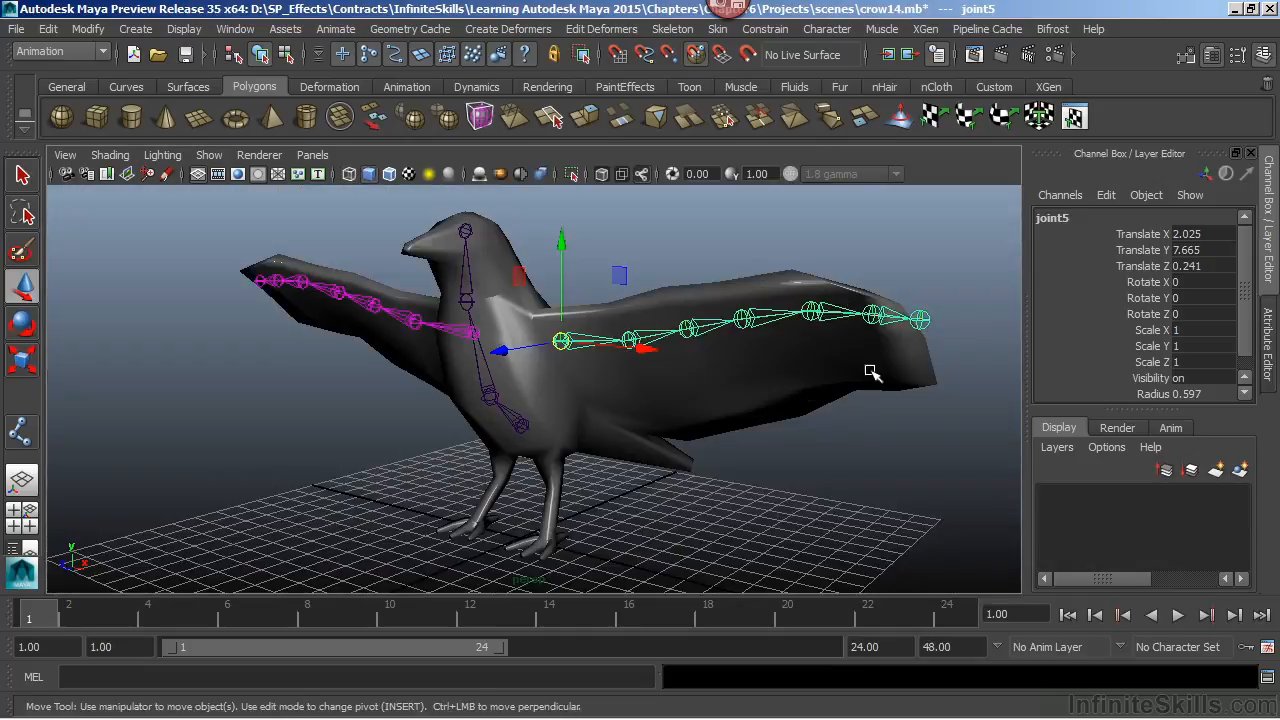
left_click_drag(860, 436, 840, 420, "alt")
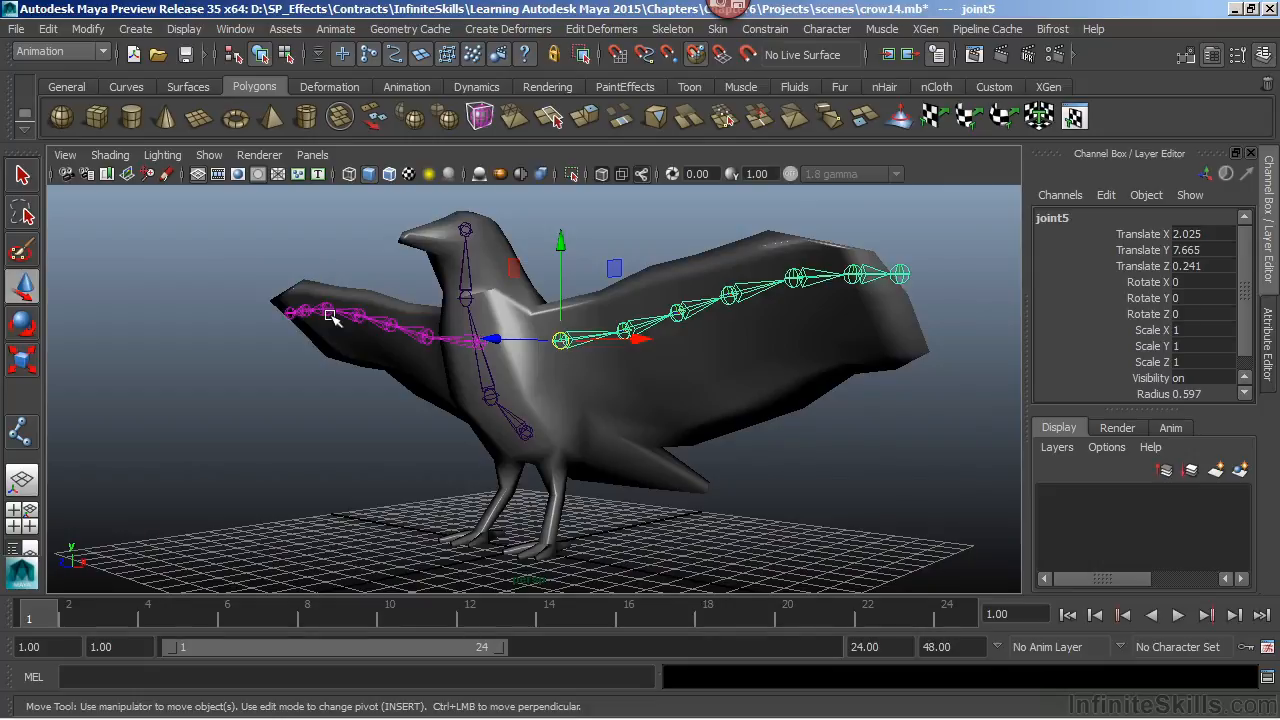
- Place a second mirrored chain of seven joints along the lower part of the wing in the perspective view
double_click(21, 433)
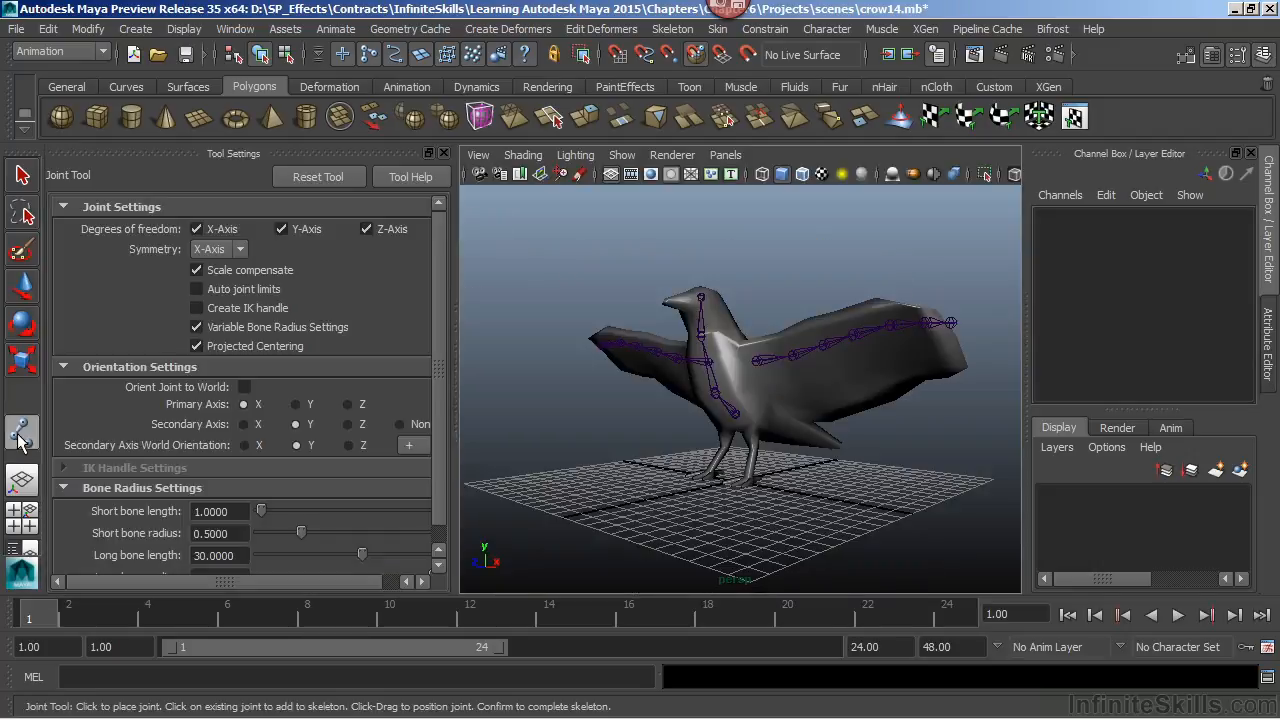
left_click(702, 56)
left_click(774, 390)
left_click(806, 381)
left_click(836, 369)
left_click(866, 362)
left_click(895, 354)
left_click(929, 350)
left_click(957, 351)
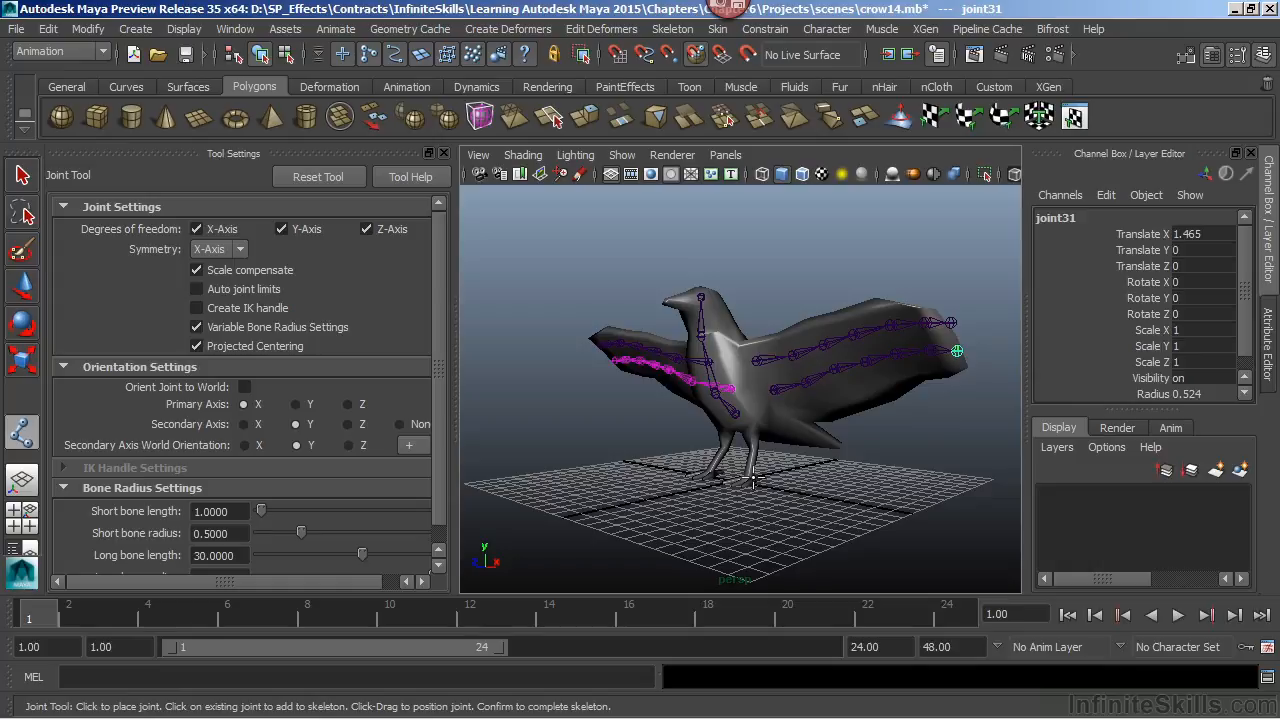
key("w")
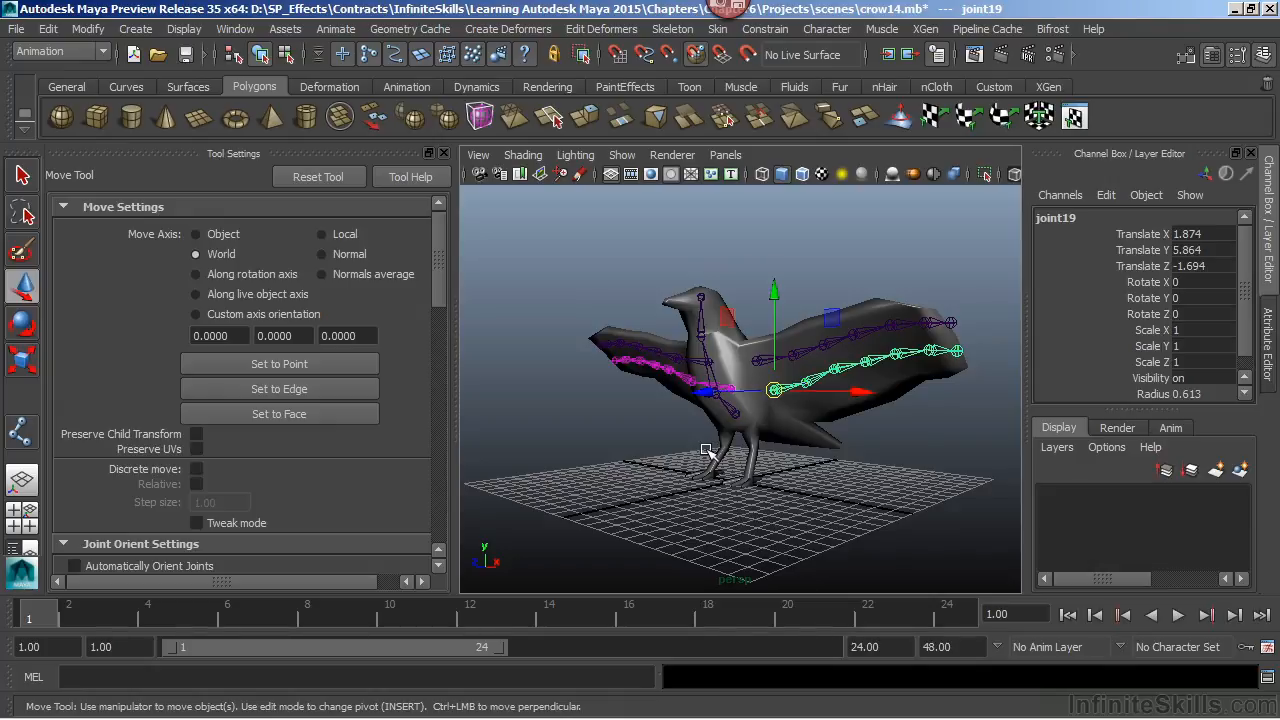
- Delete the lower wing joint chain
left_click_drag(786, 437, 671, 440, "alt")
left_click_drag(643, 446, 812, 430, "alt")
key("Delete")
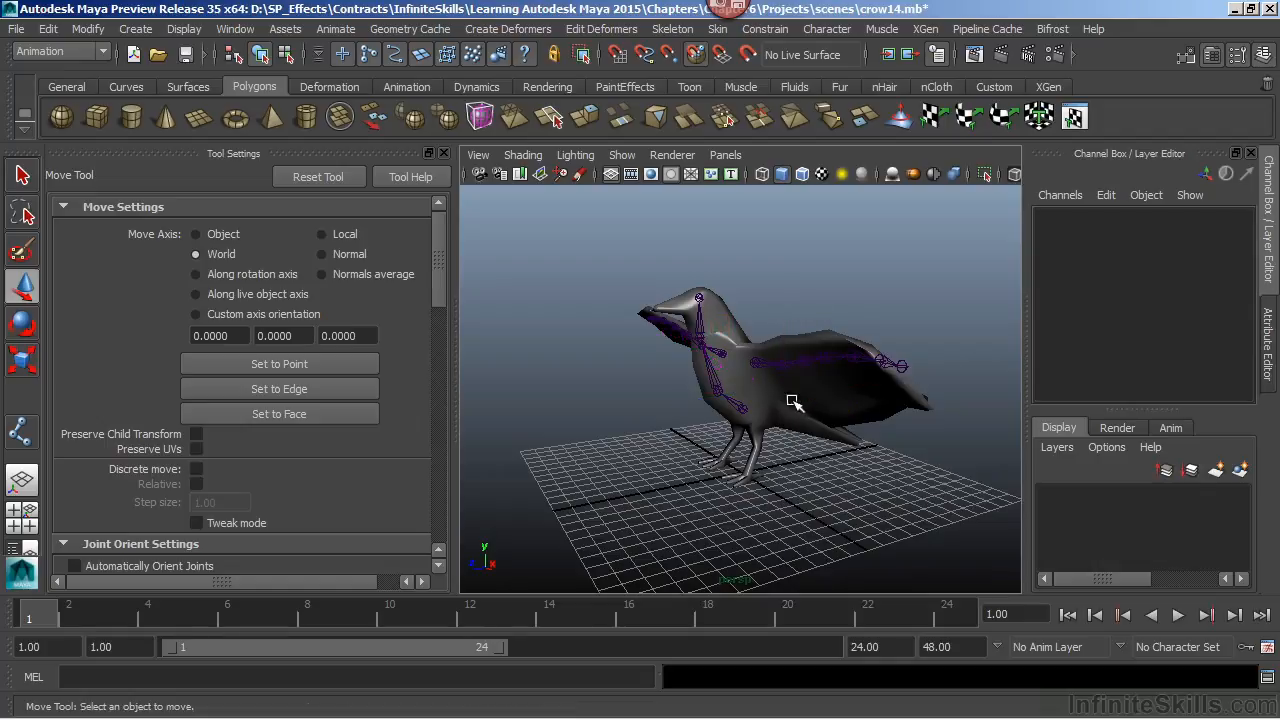
- Select each wing's root joint and examine the mirrored one's channels and symmetry constraint in the Channel Box
left_click_drag(765, 385, 716, 372, "alt")
left_click(761, 362)
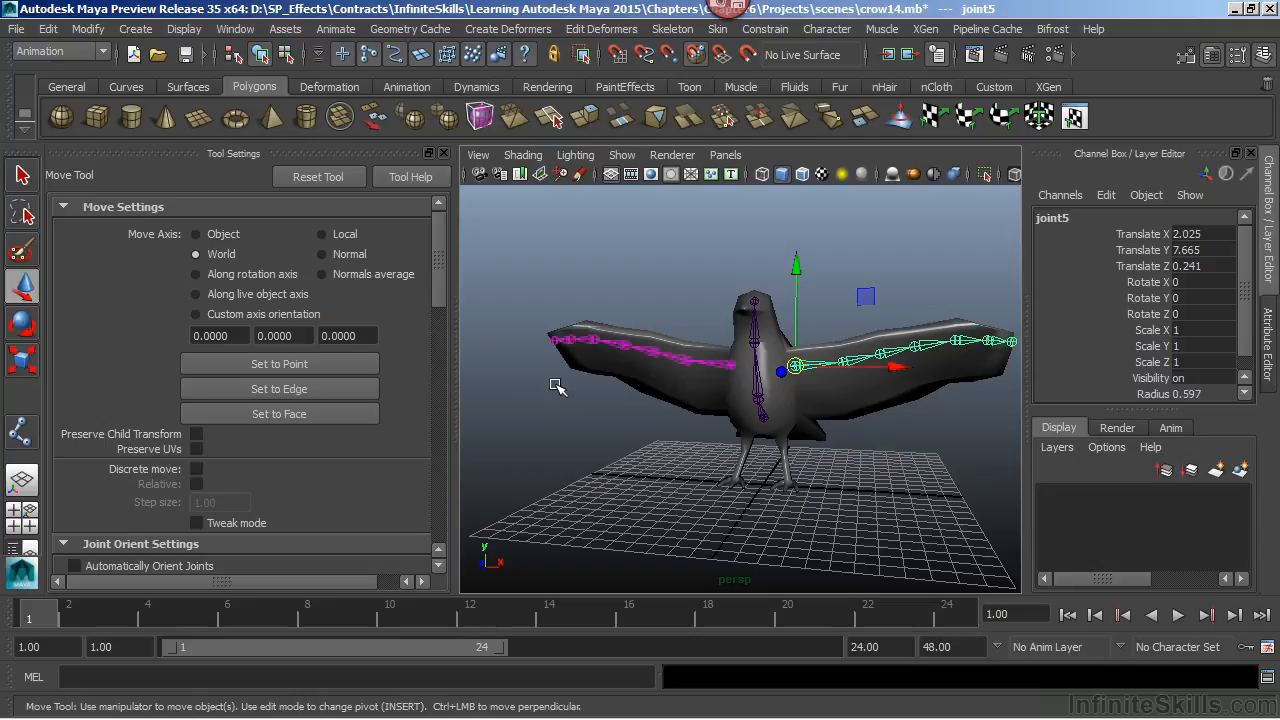
left_click(716, 366)
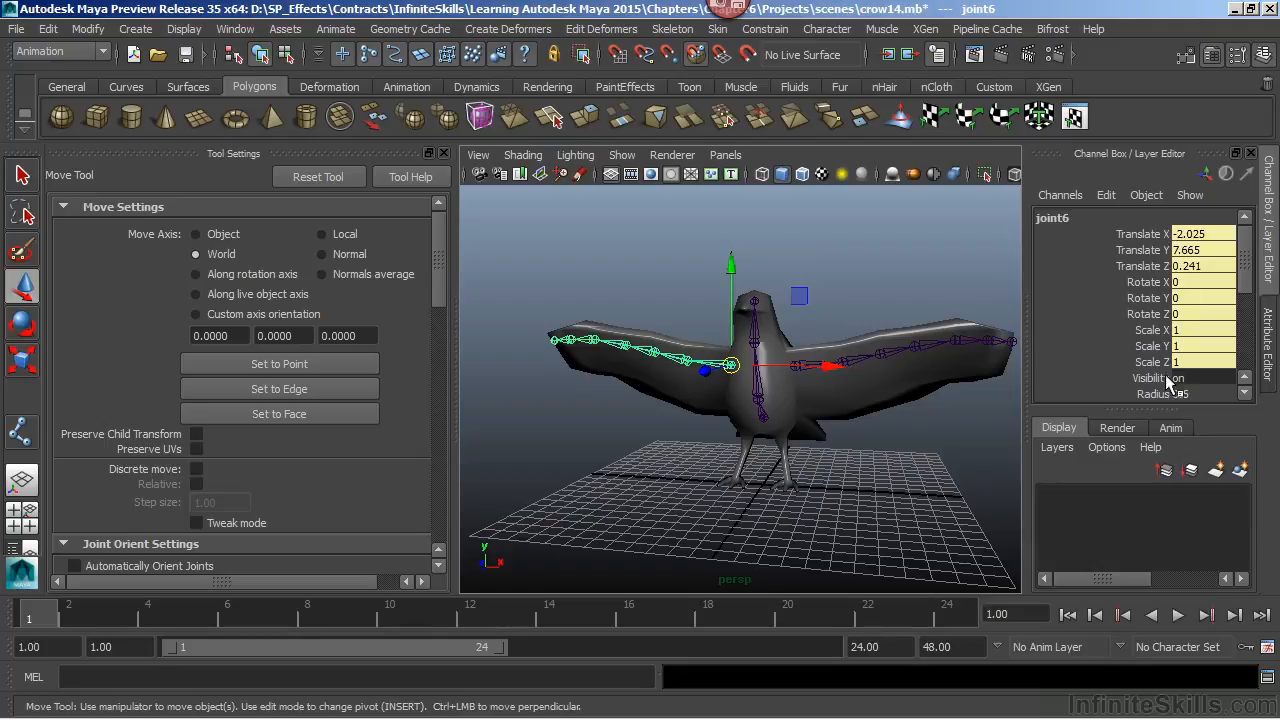
left_click_drag(1245, 265, 1241, 331)
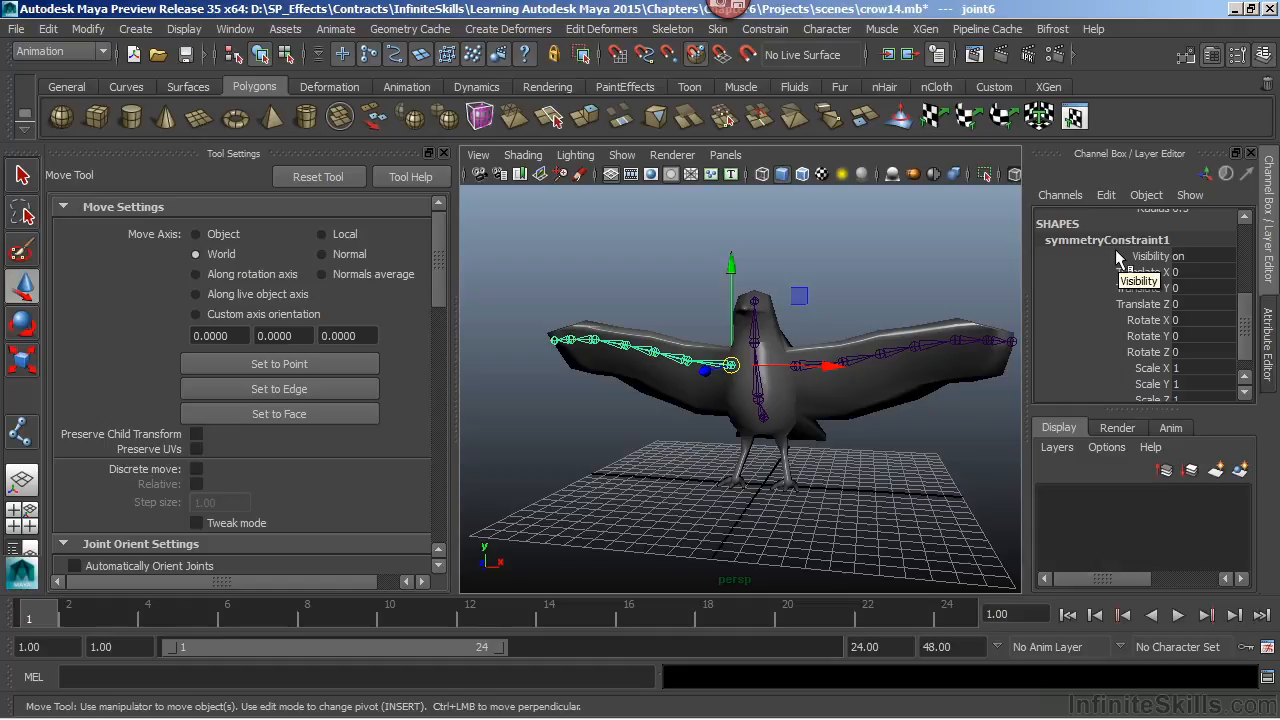
left_click_drag(1240, 335, 1240, 260)
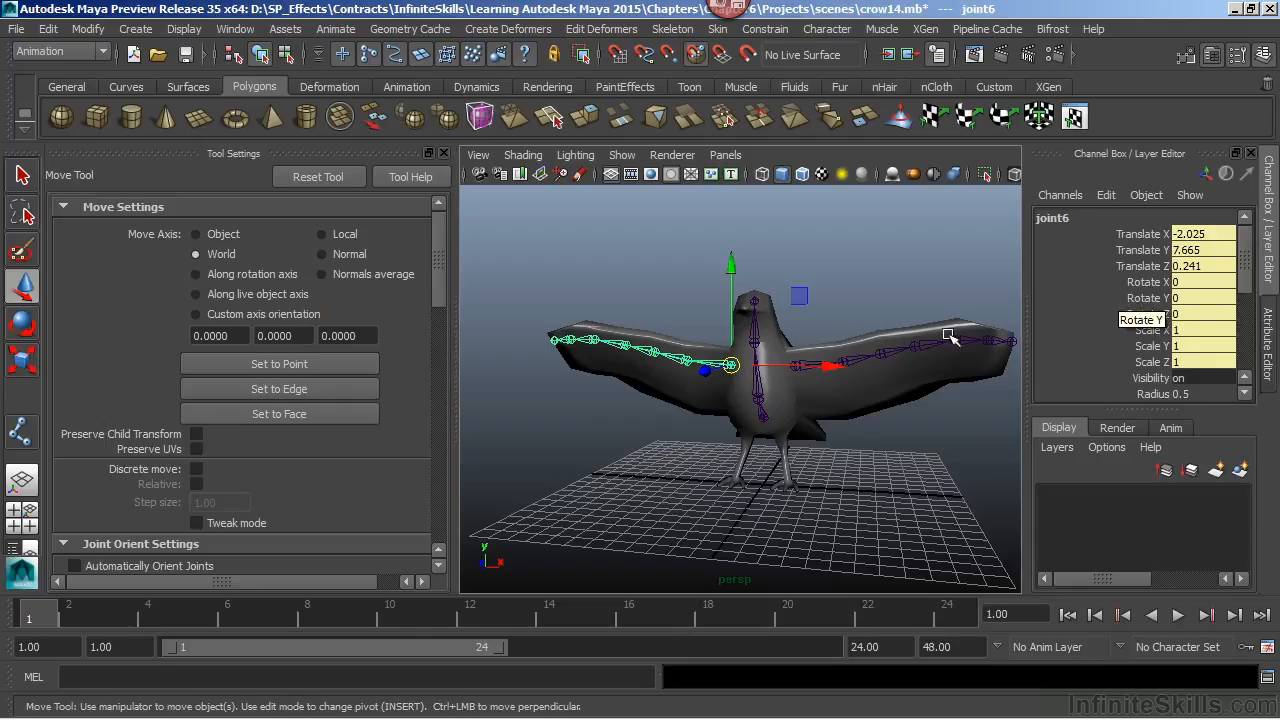
- Break the symmetry on the mirrored wing's root joint and check its channels
right_click(708, 362)
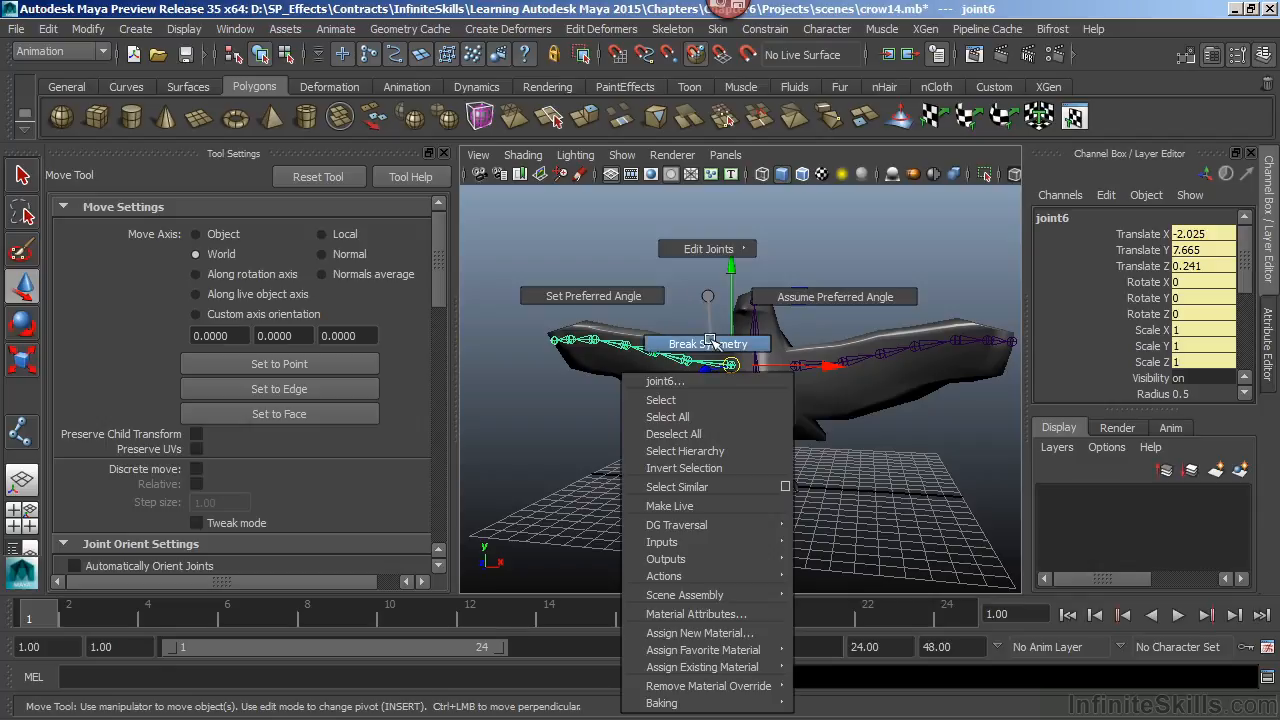
left_click(710, 343)
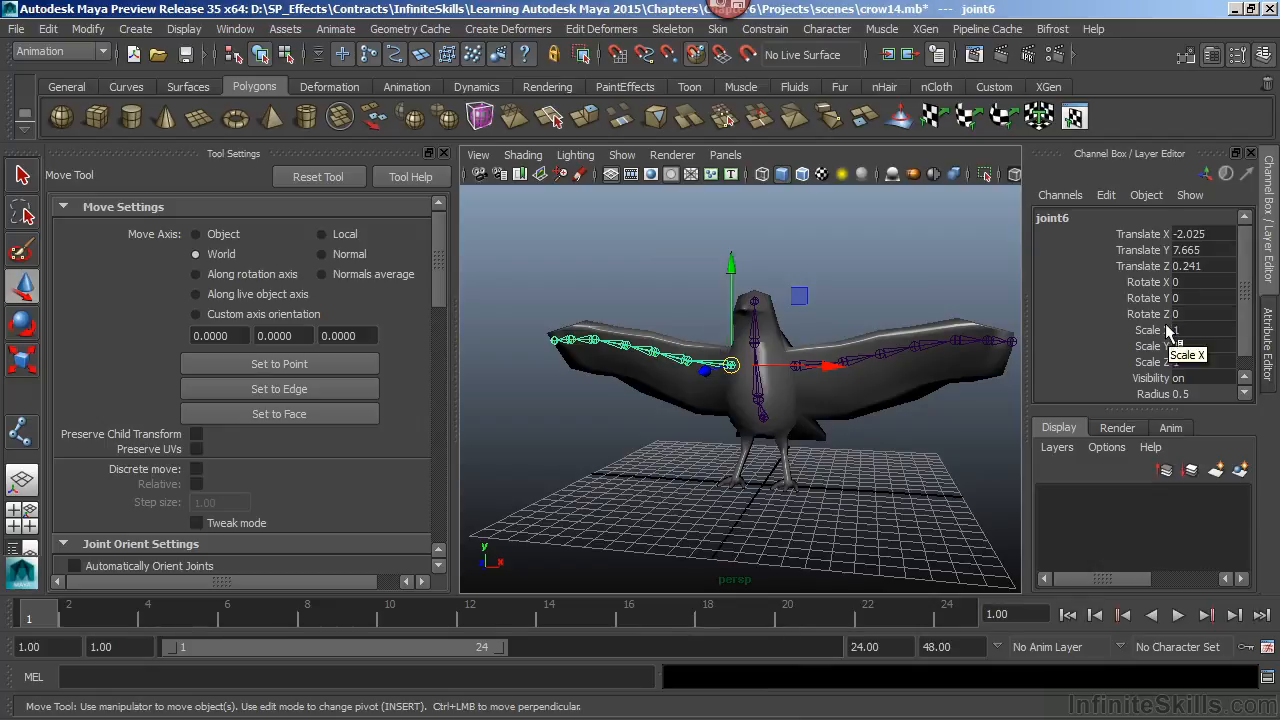
scroll(1140, 370, "down", 1)
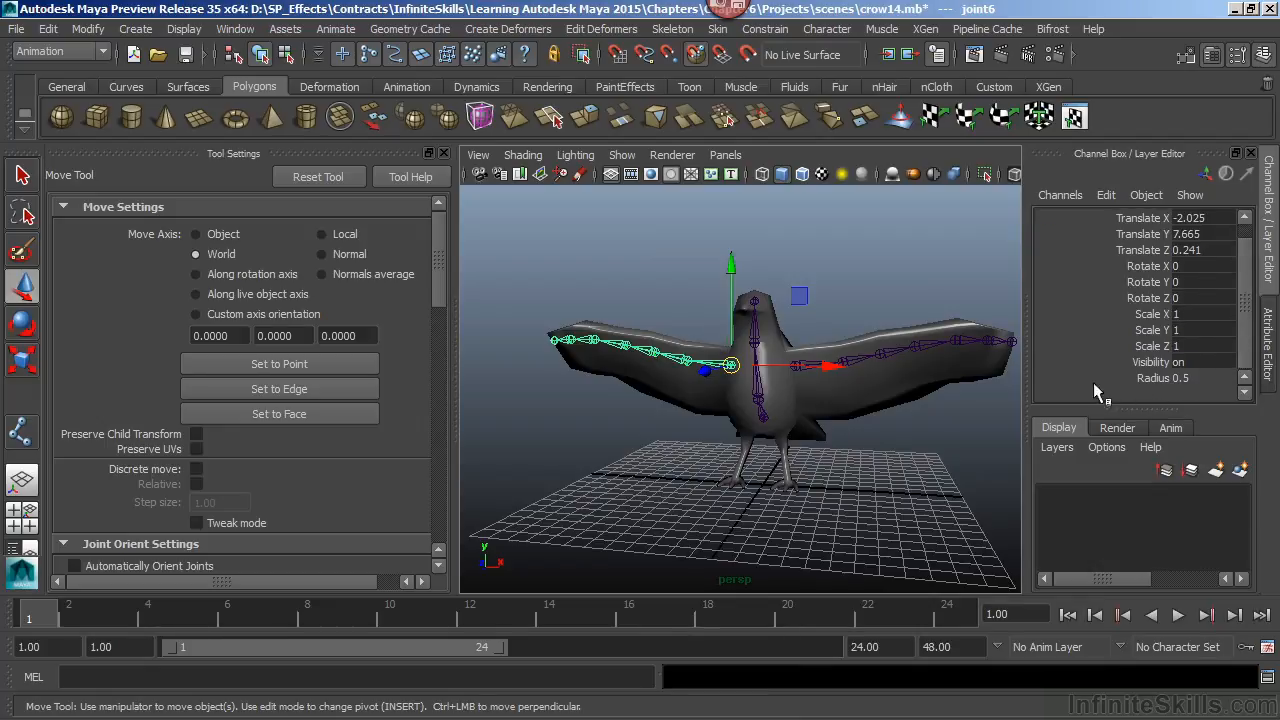
- Select the mirrored wing's second joint, open the Outliner, and delete all constraints in the scene
left_click(686, 358)
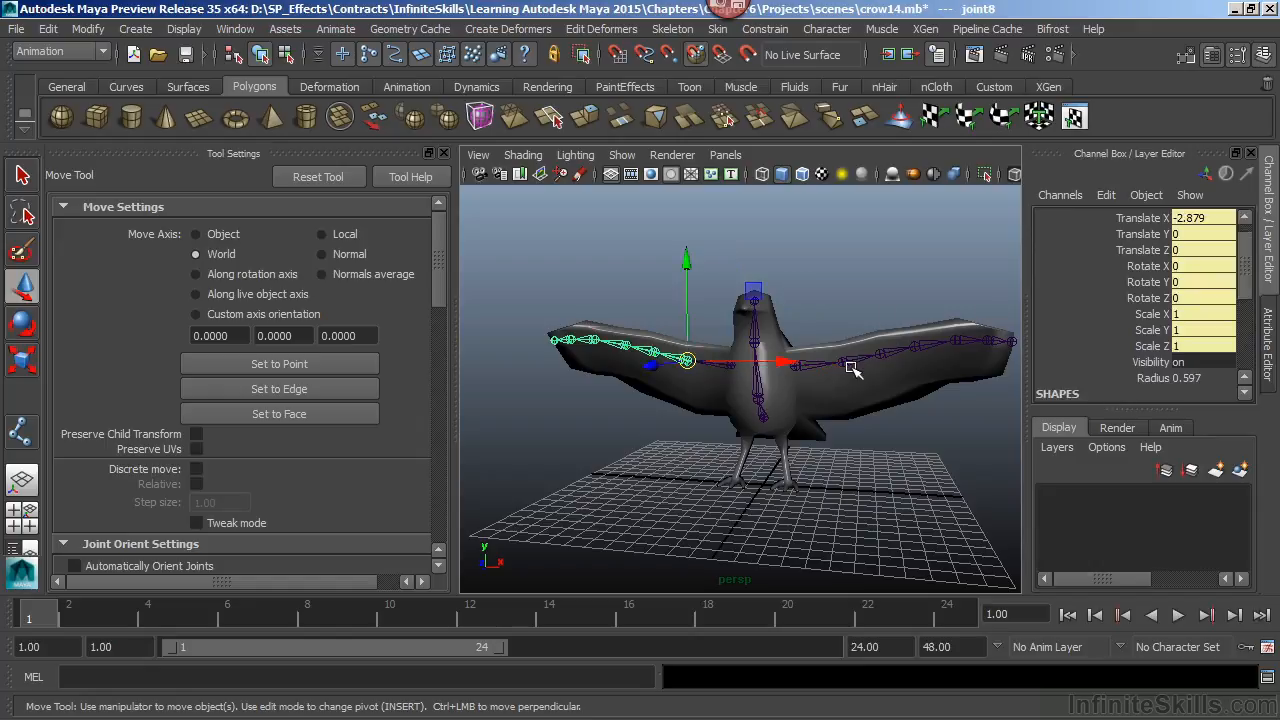
left_click(236, 29)
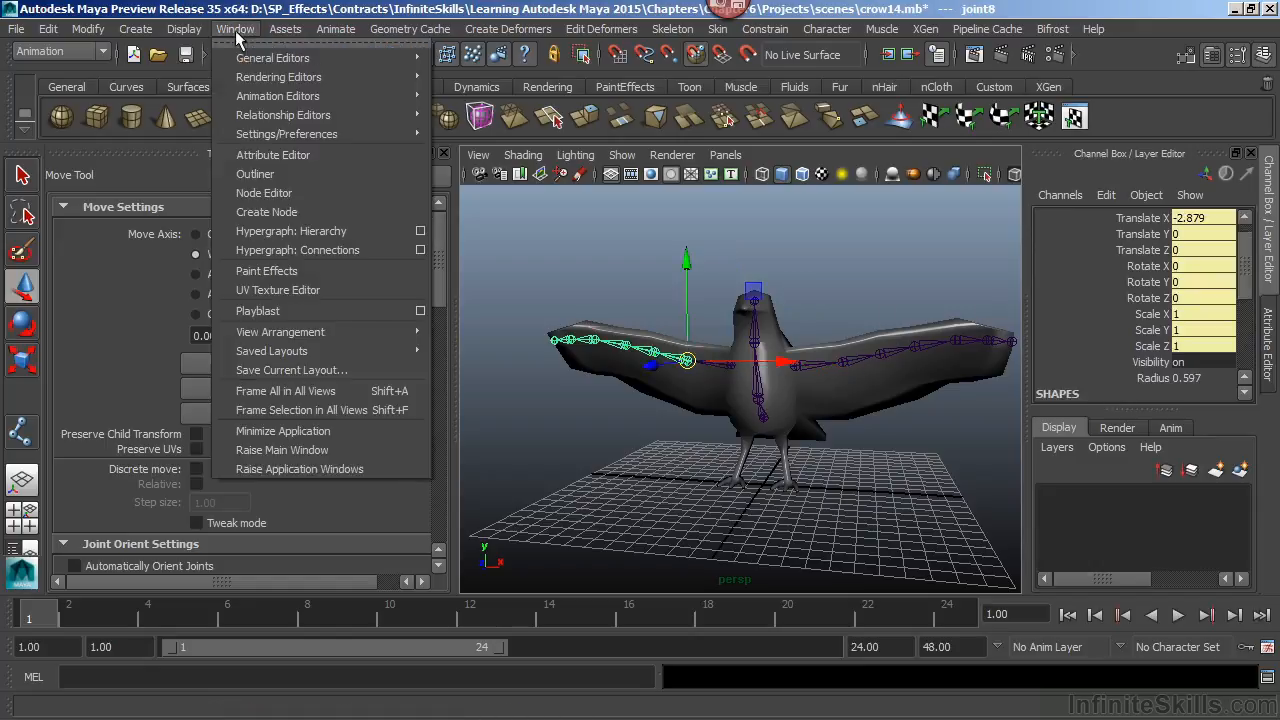
left_click(273, 178)
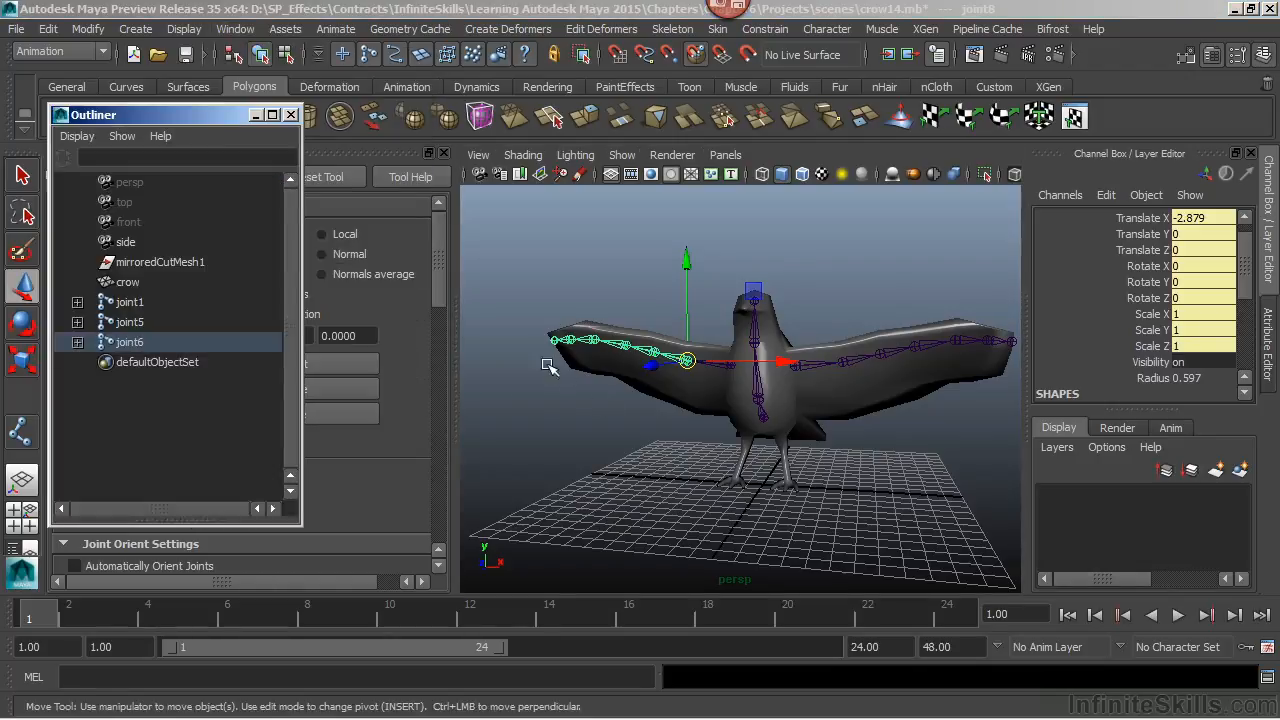
left_click(49, 29)
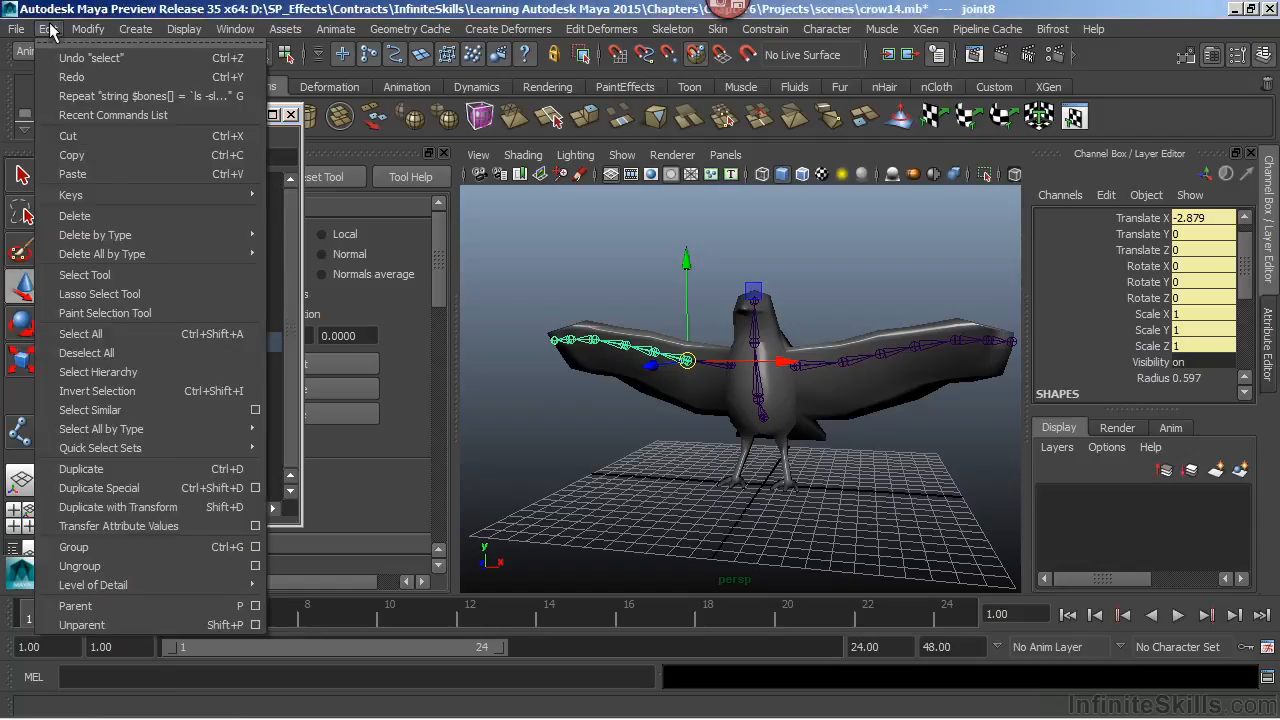
mouse_move(101, 260)
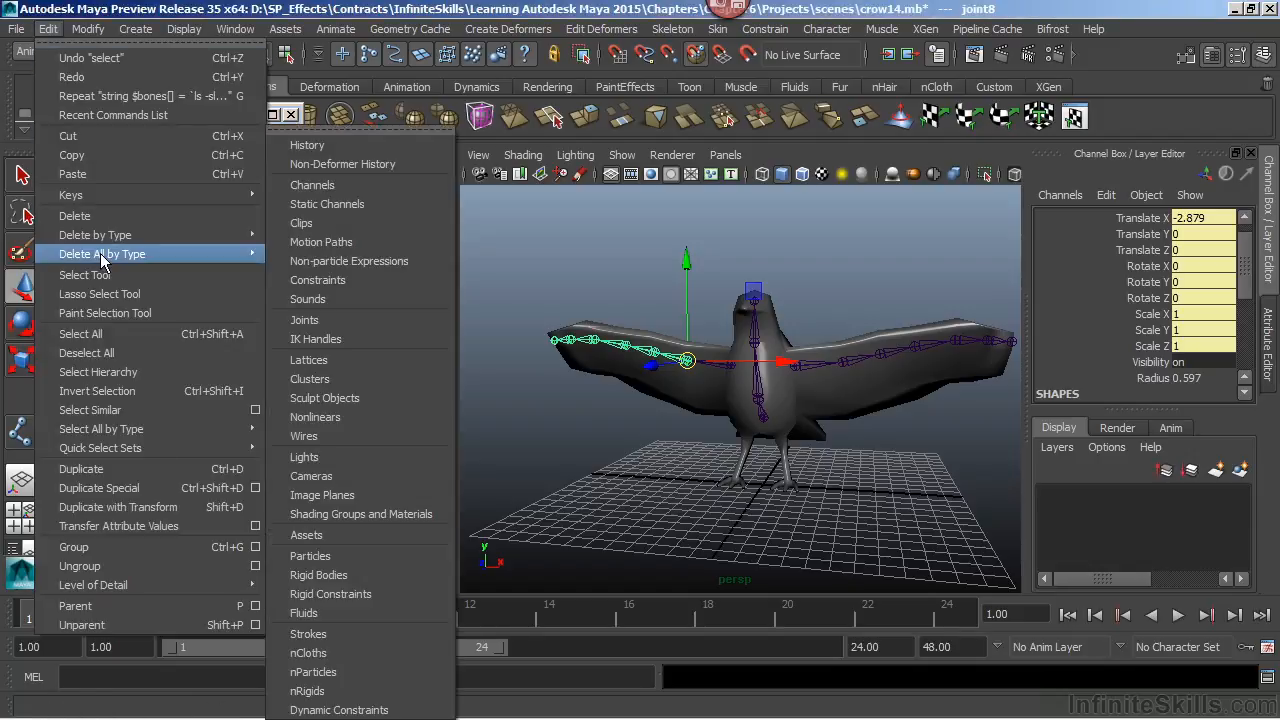
left_click(330, 285)
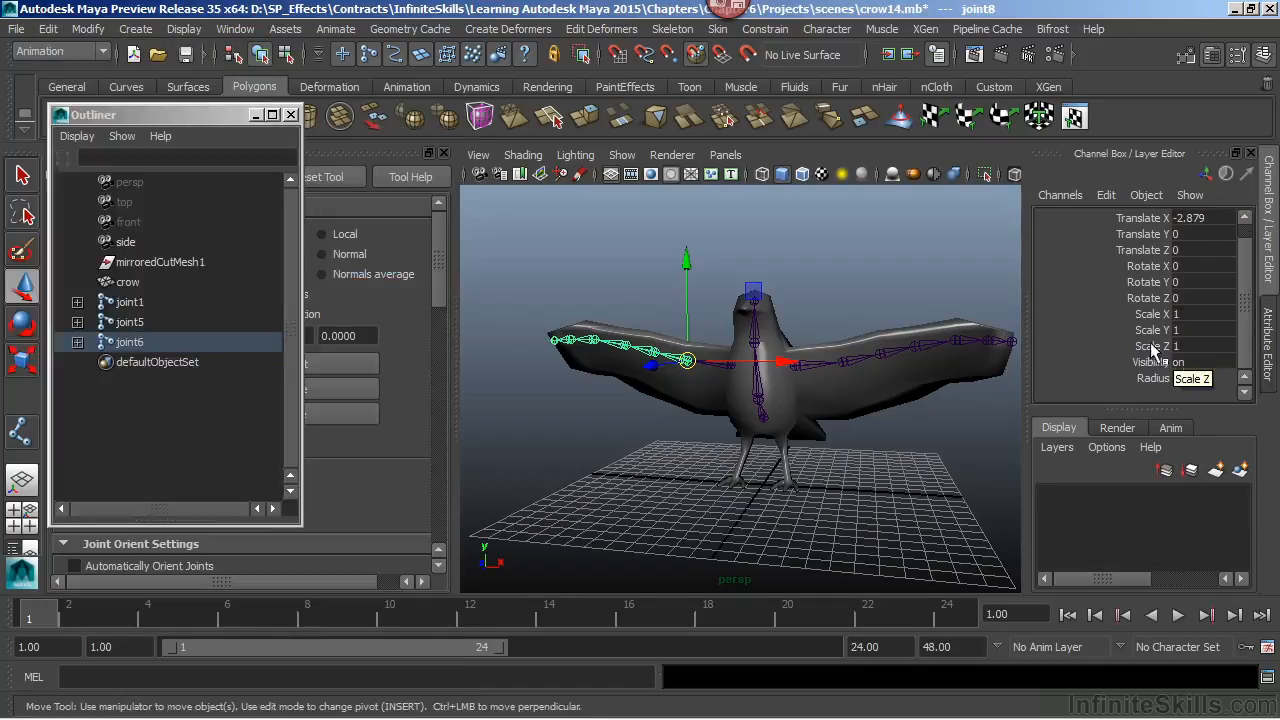
- Check the channels of the mirrored wing's outer joints, then close the Outliner and the tool settings
left_click(615, 354)
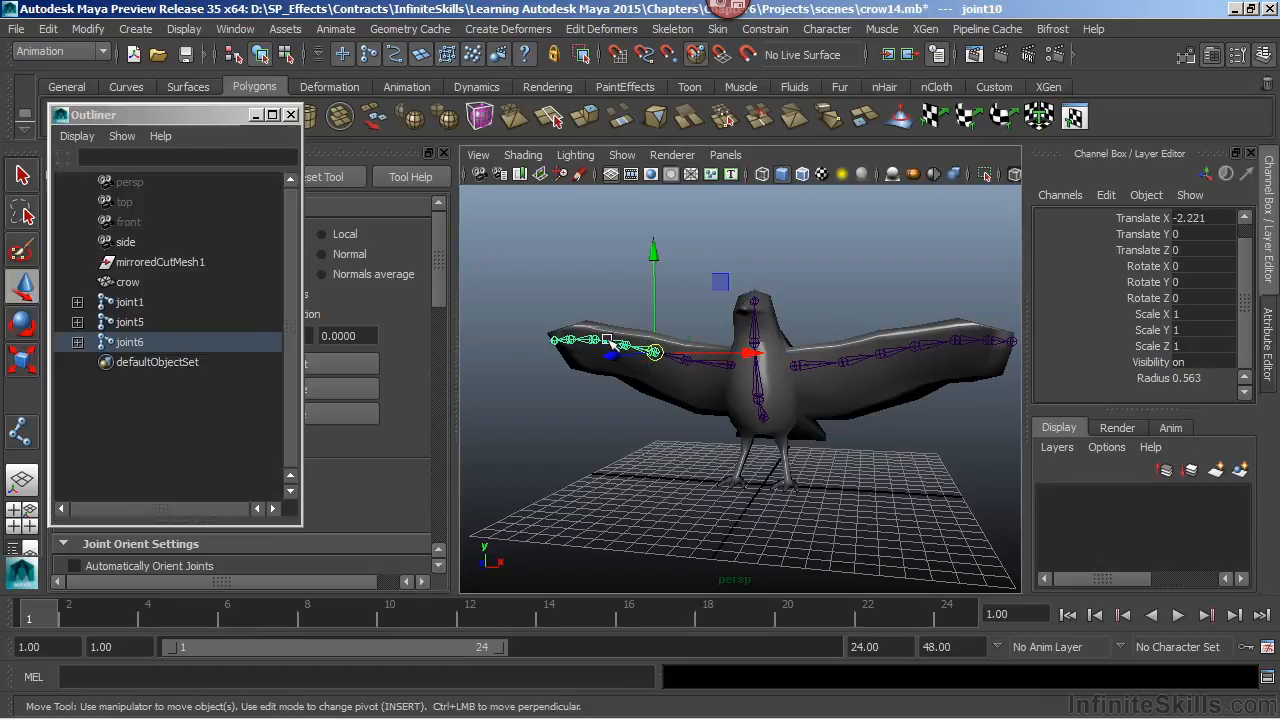
left_click(590, 345)
left_click(560, 338)
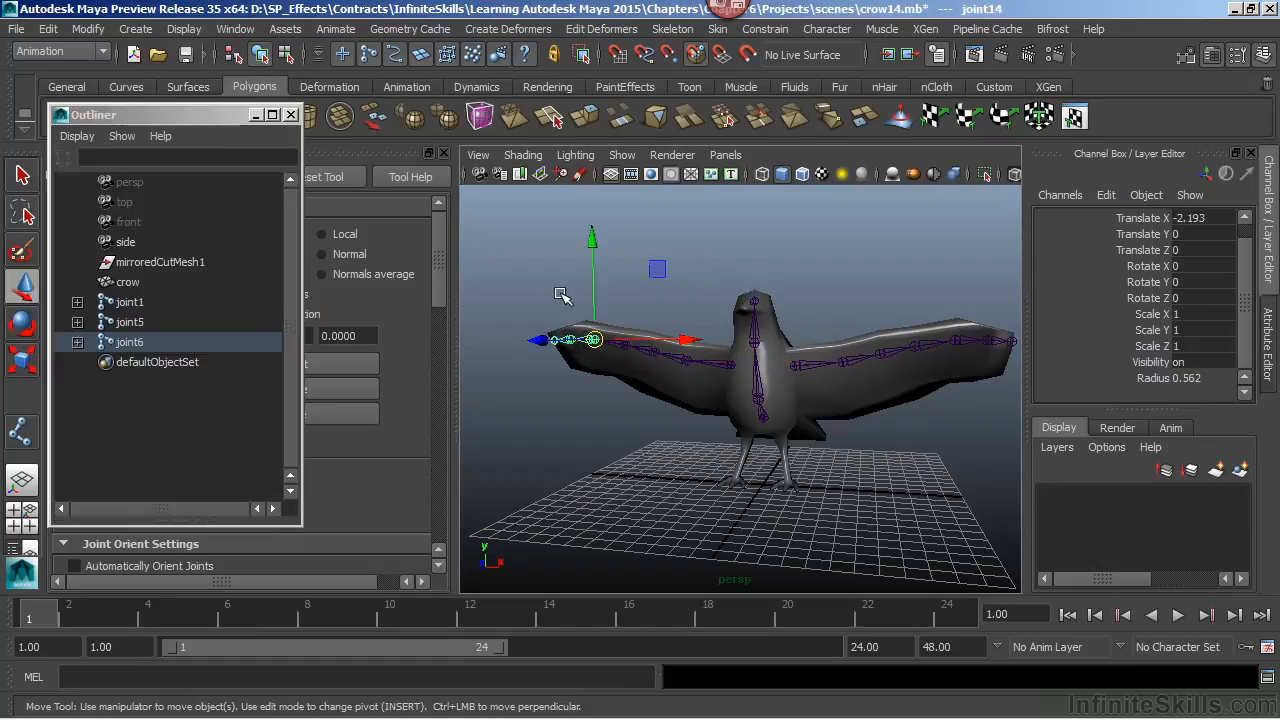
left_click(557, 287)
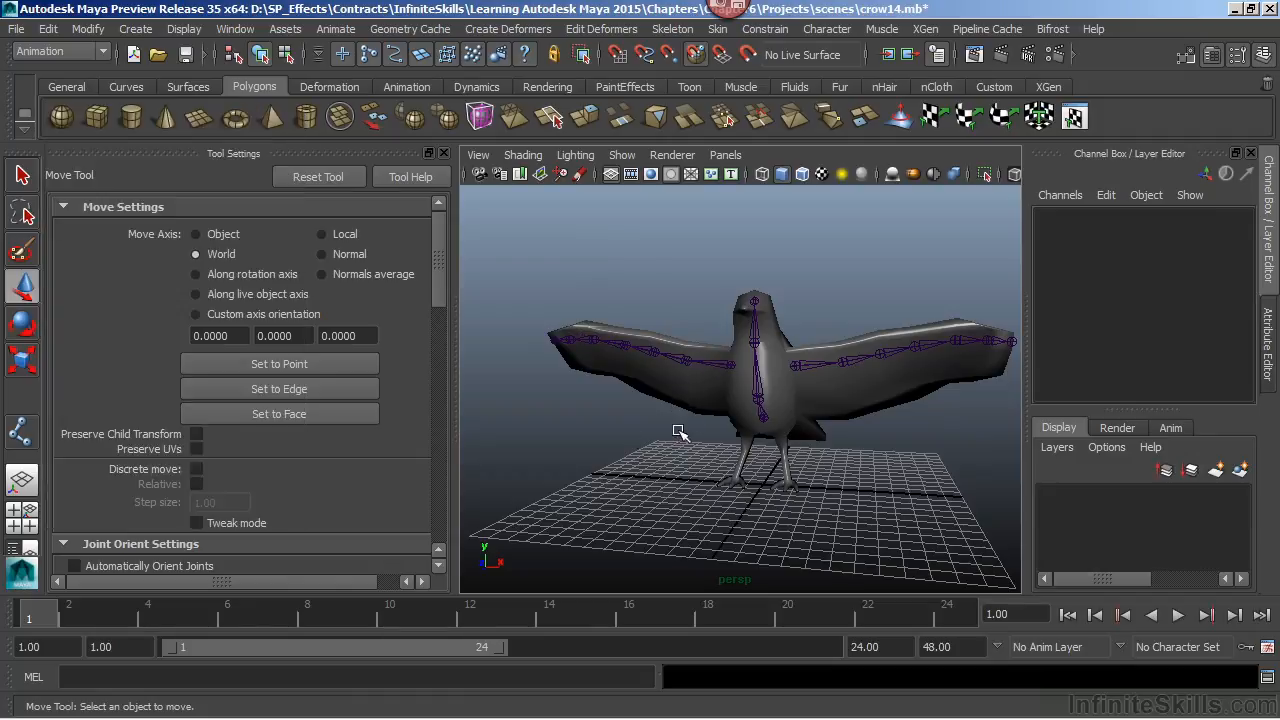
left_click(444, 153)
- Parent the original wing's root joint (joint5) to the second spine joint (joint2)
left_click(628, 347)
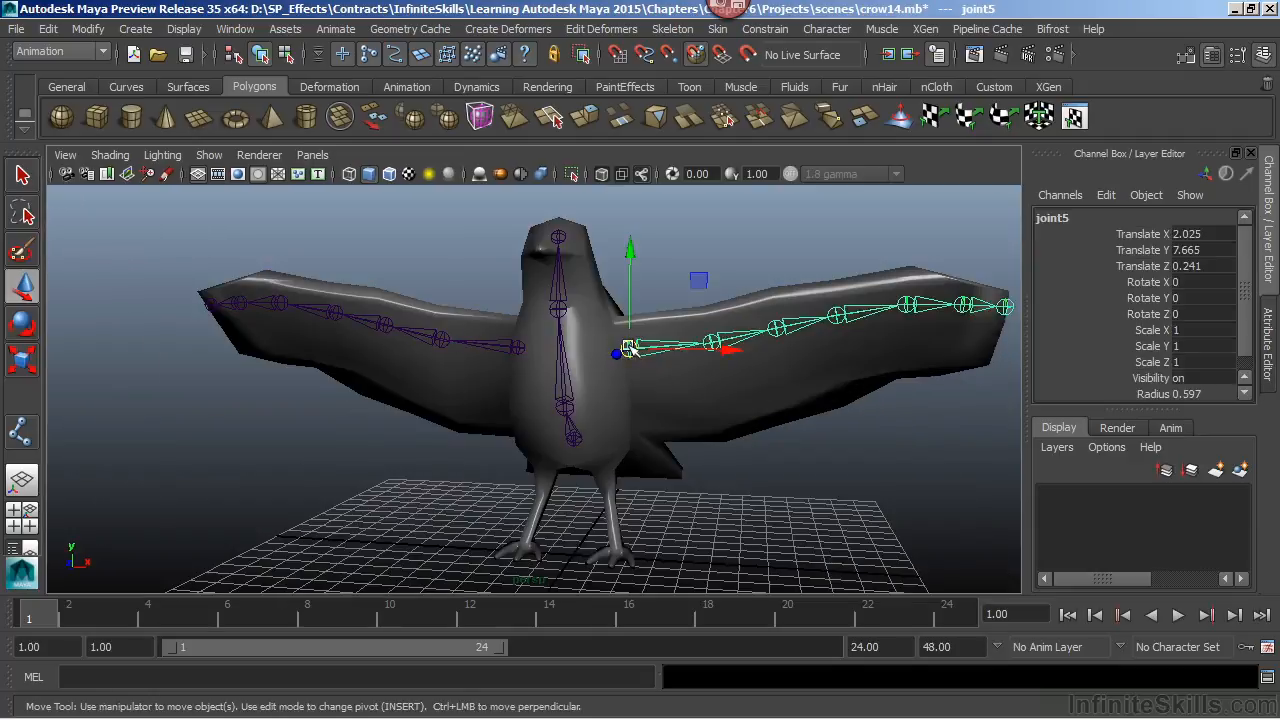
right_click_drag(332, 388, 643, 357, "alt")
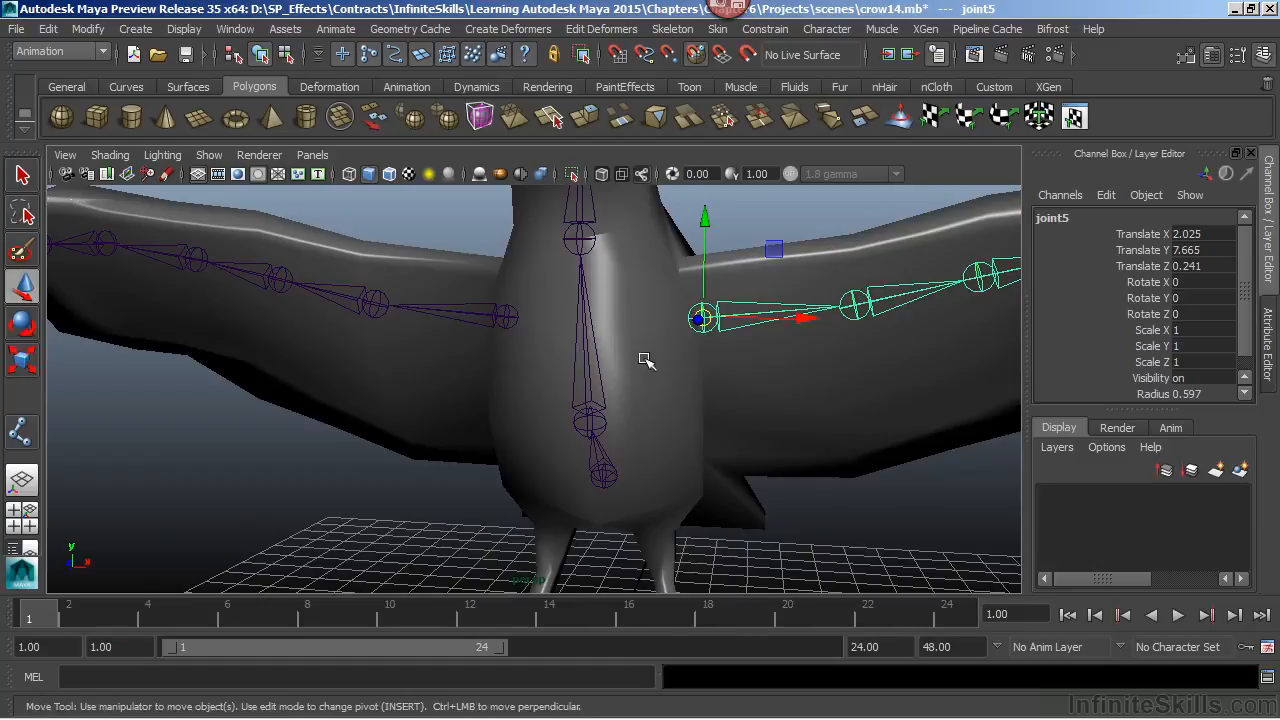
left_click(590, 423)
mouse_move(600, 384)
left_mouse_down("alt")
mouse_move(531, 371)
mouse_move(580, 387)
left_mouse_up("alt")
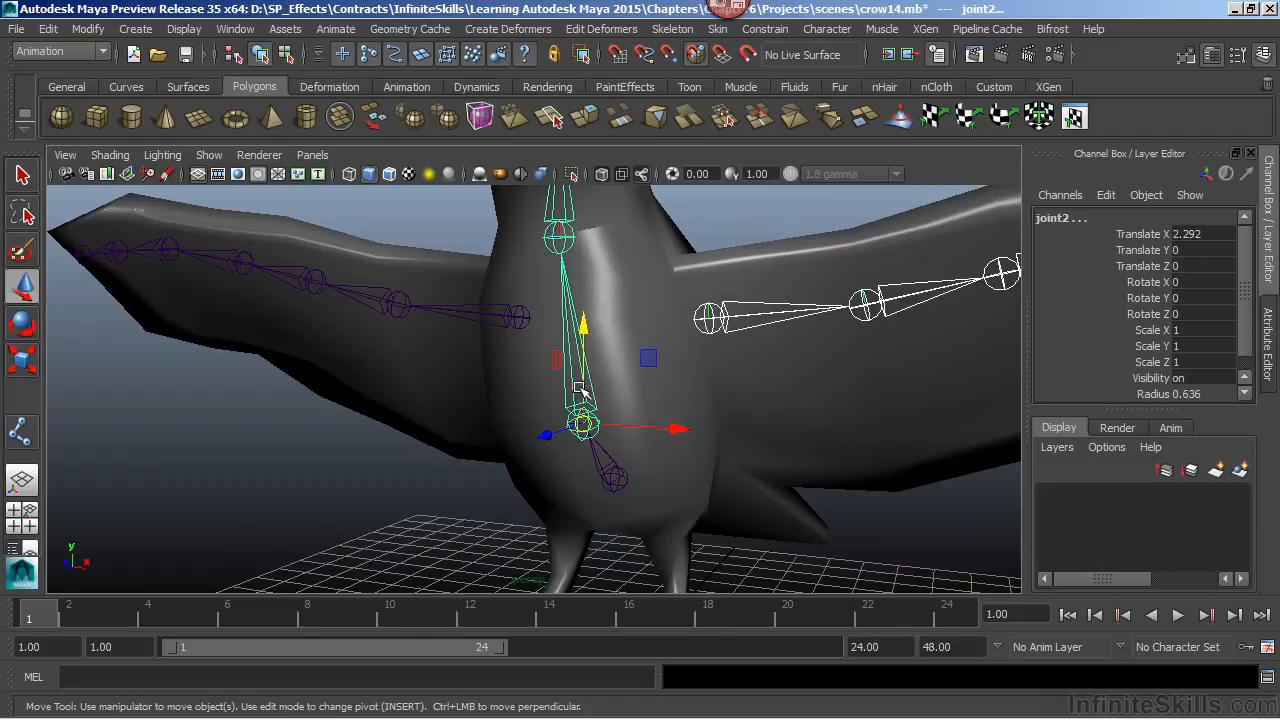
left_click(709, 318)
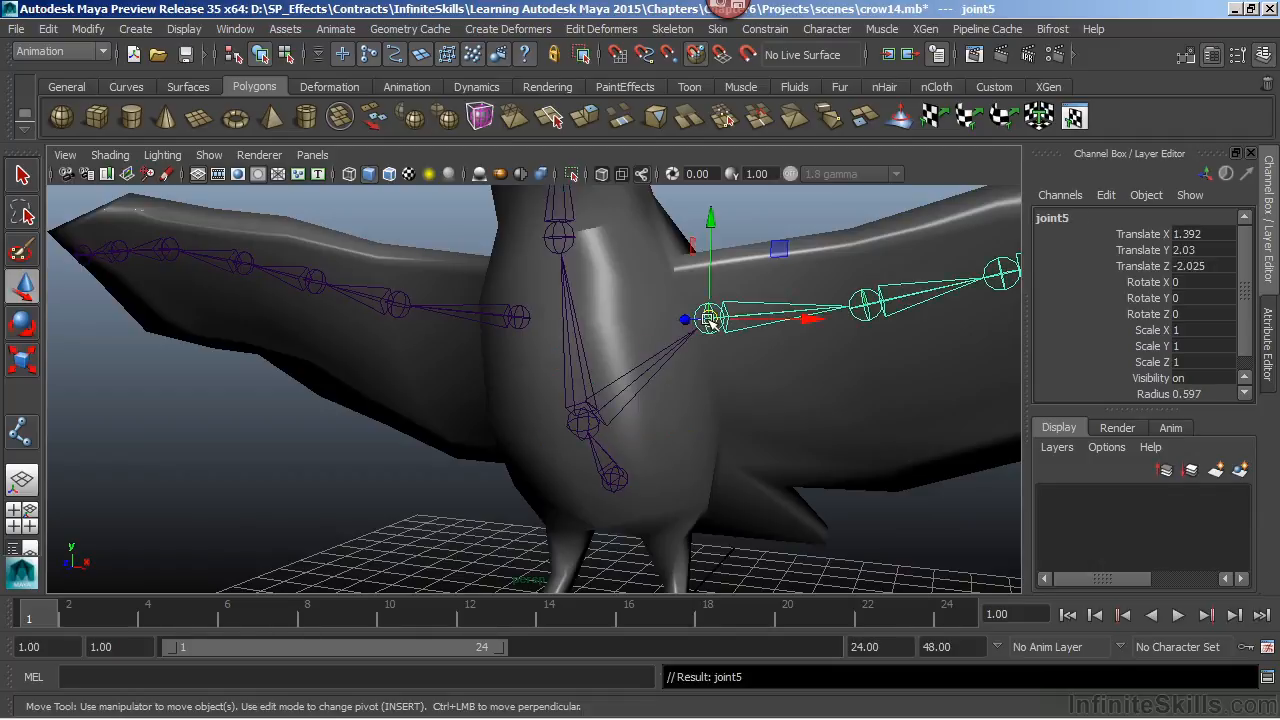
- Parent the mirrored wing's root joint (joint6) to the second spine joint (joint2)
left_click_drag(586, 380, 653, 372, "alt")
left_click(495, 318)
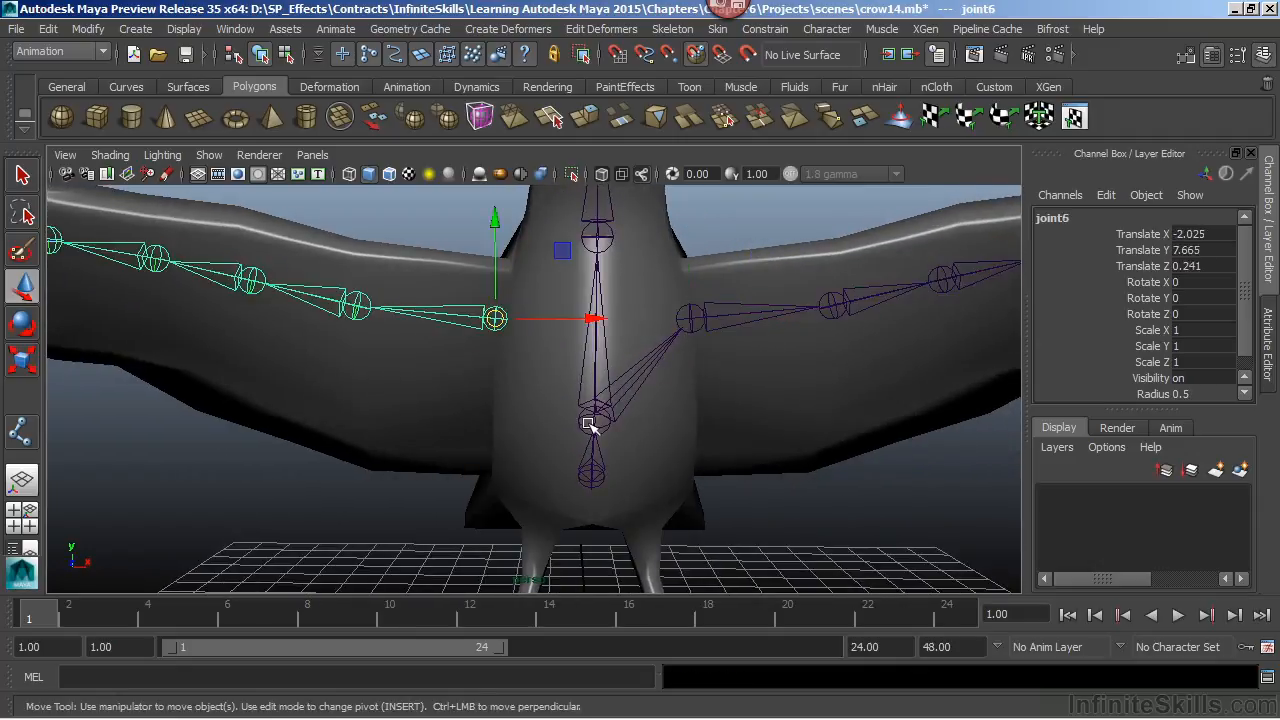
left_click(591, 421, "shift")
left_click(591, 421, "shift")
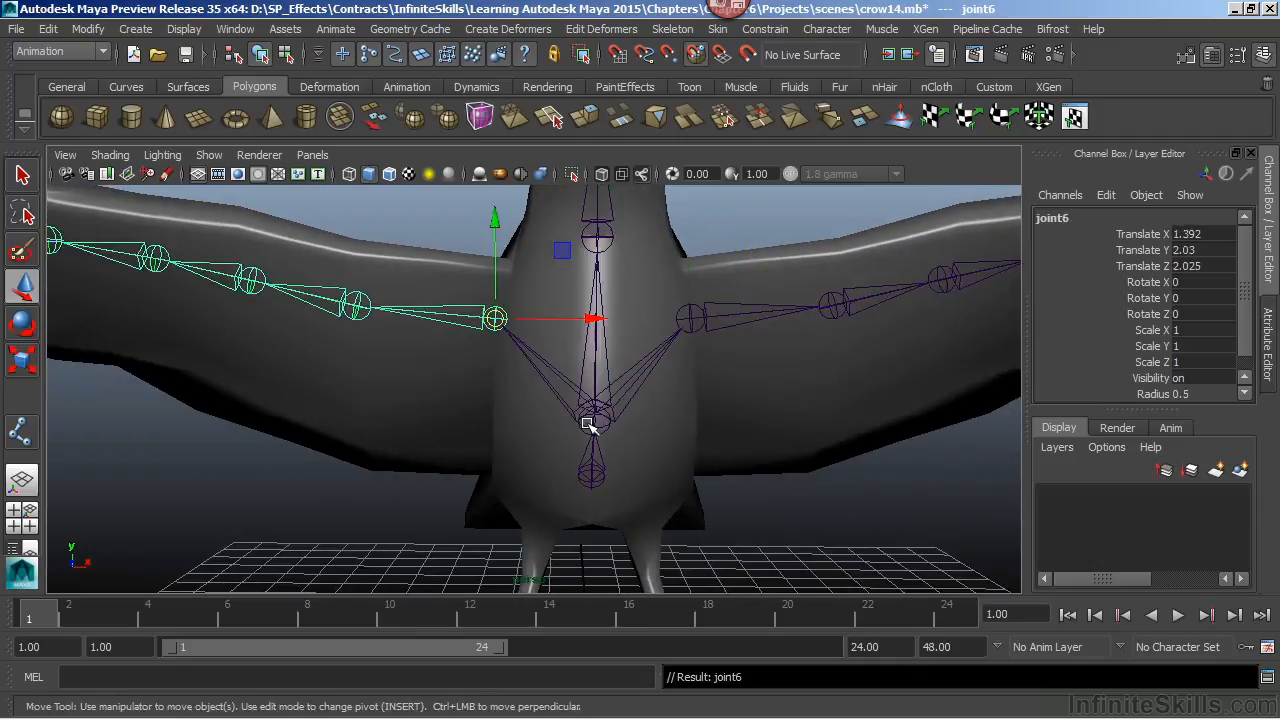
left_click_drag(591, 421, 662, 352, "alt")
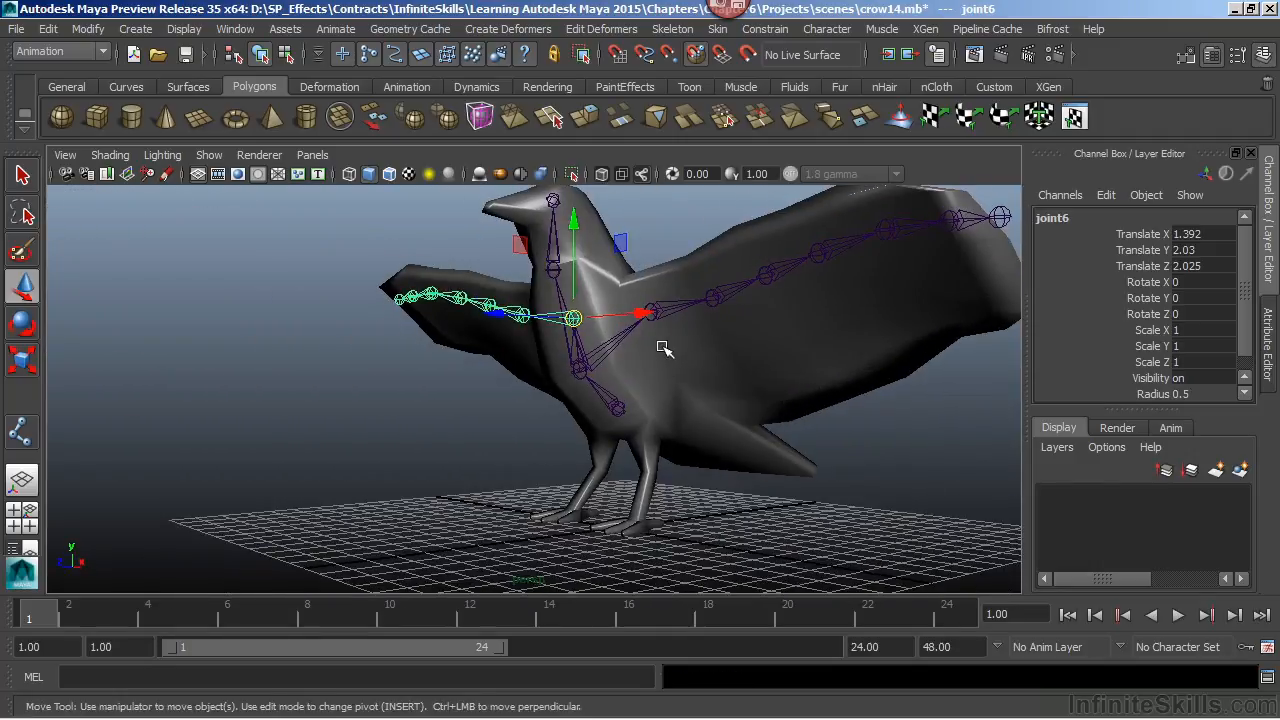